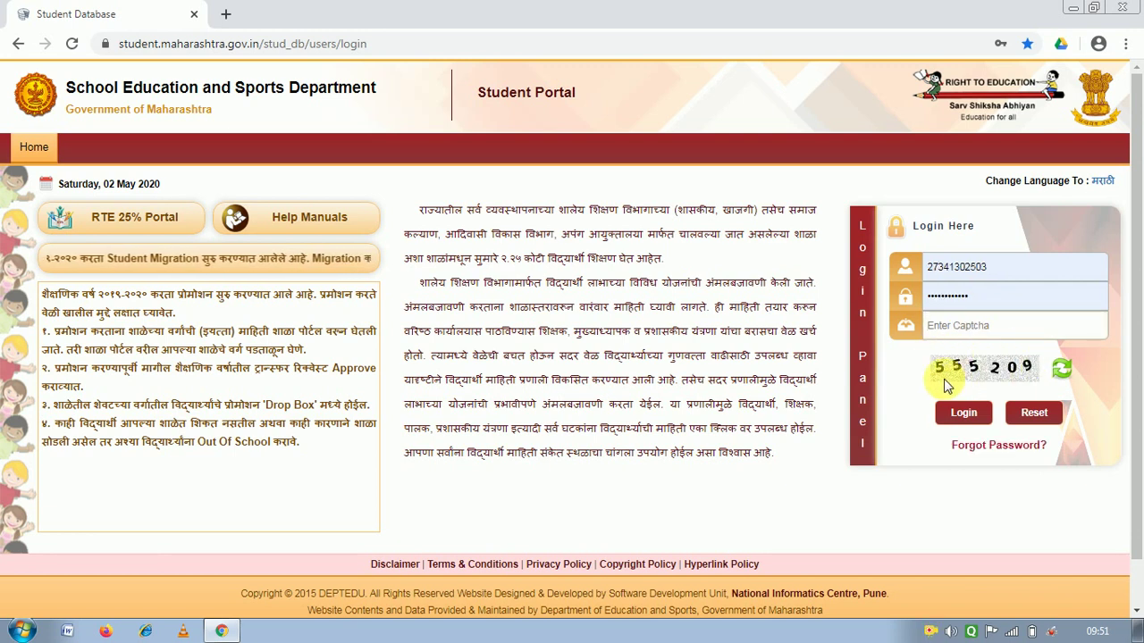
- Enter the displayed captcha code and log in to the Student Portal with the prefilled credentials
left_click(935, 325)
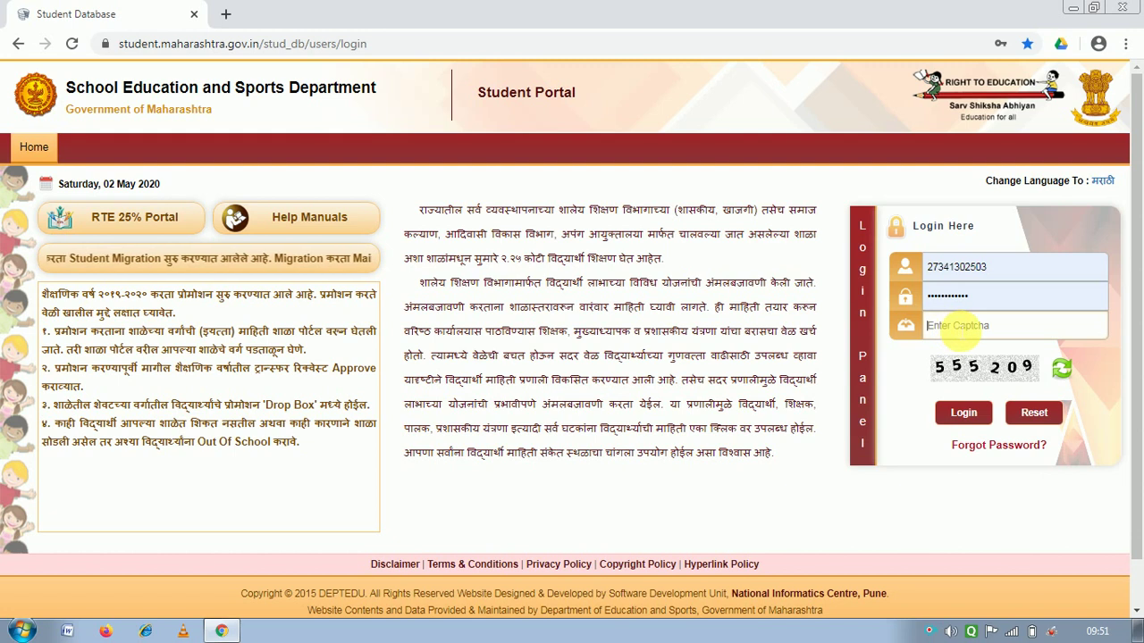
type("555")
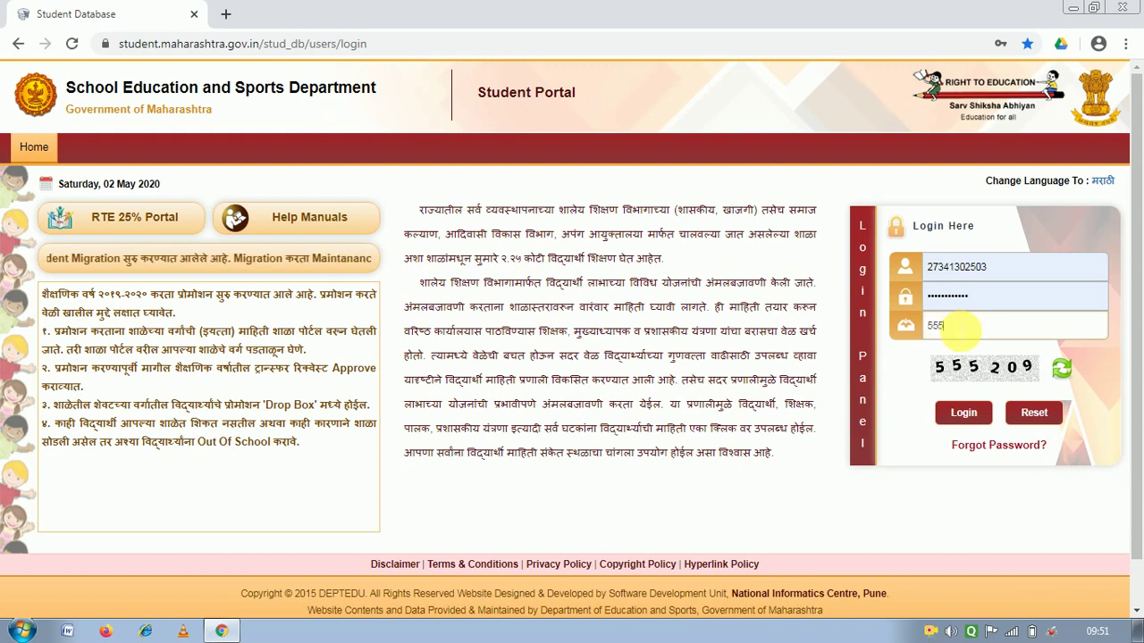
type("209")
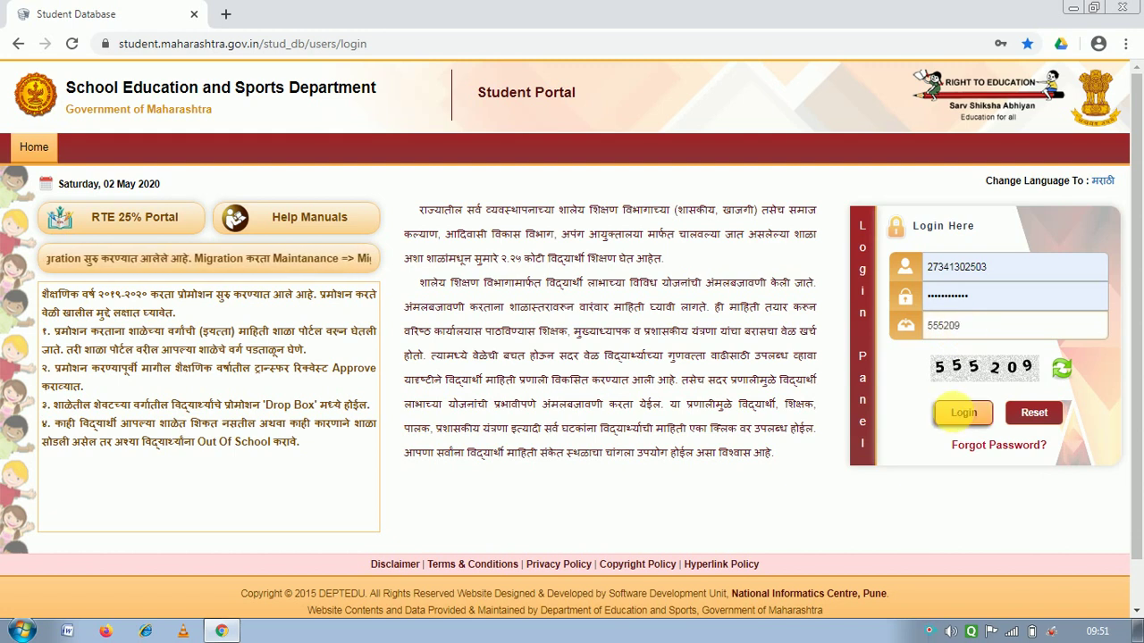
left_click(954, 412)
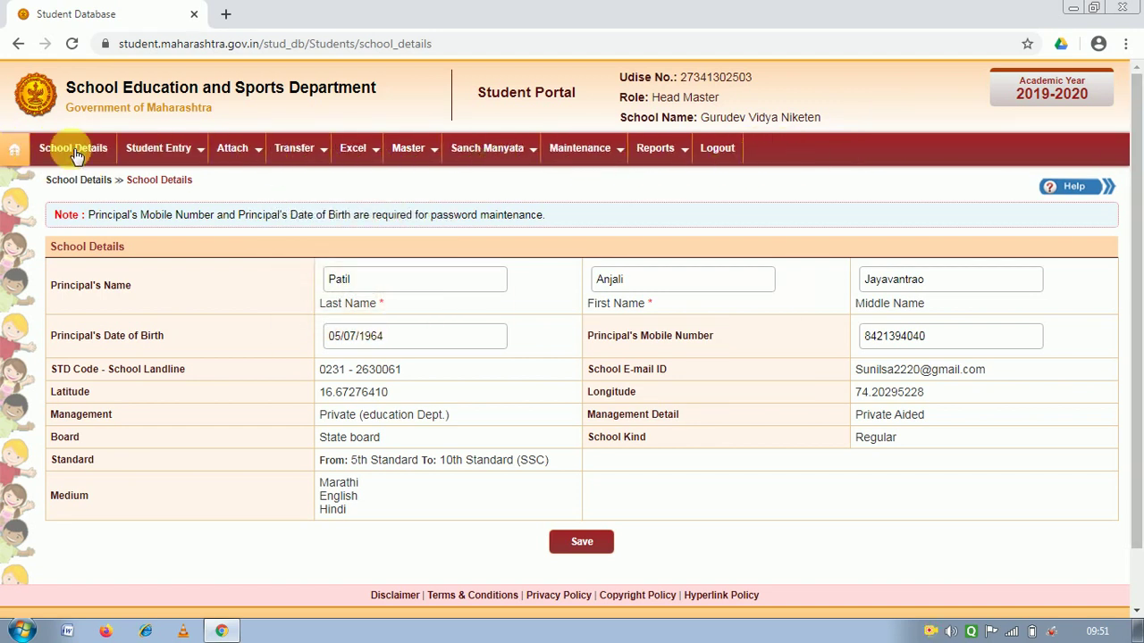
- Open the Aadhar Status report and display the school's breakdown by standard and division
left_click(416, 152)
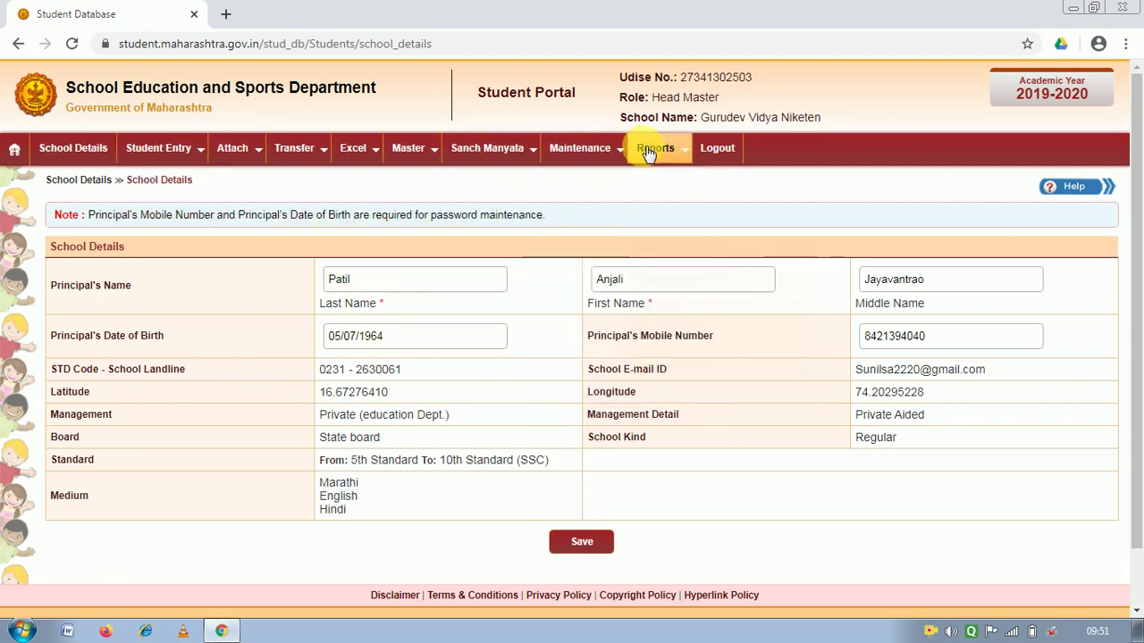
mouse_move(650, 152)
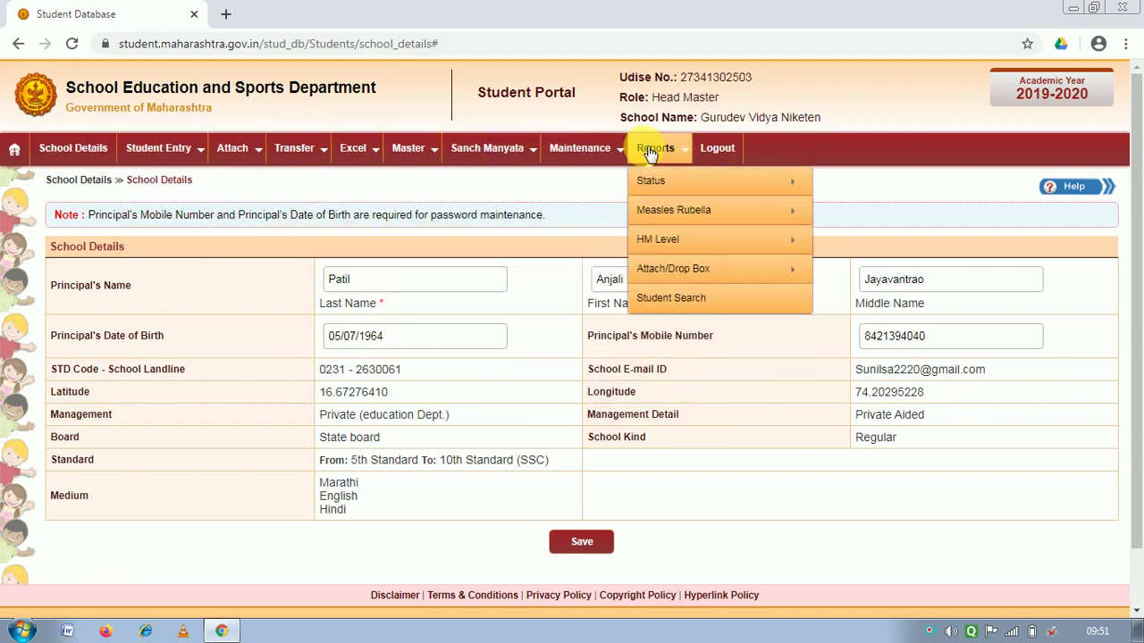
mouse_move(651, 184)
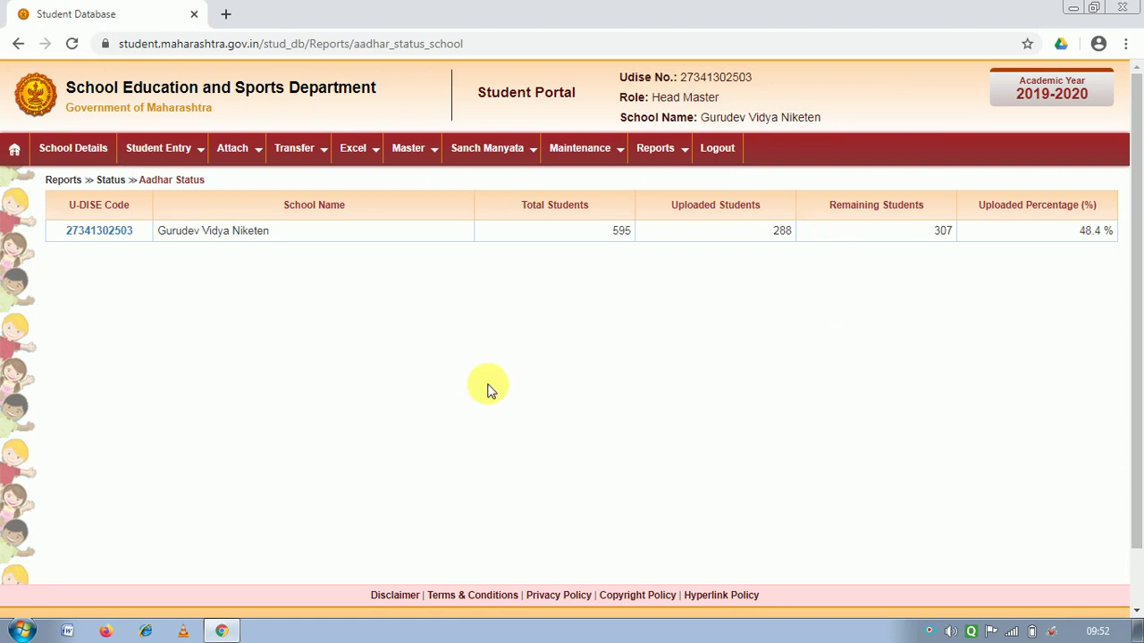
left_click(100, 231)
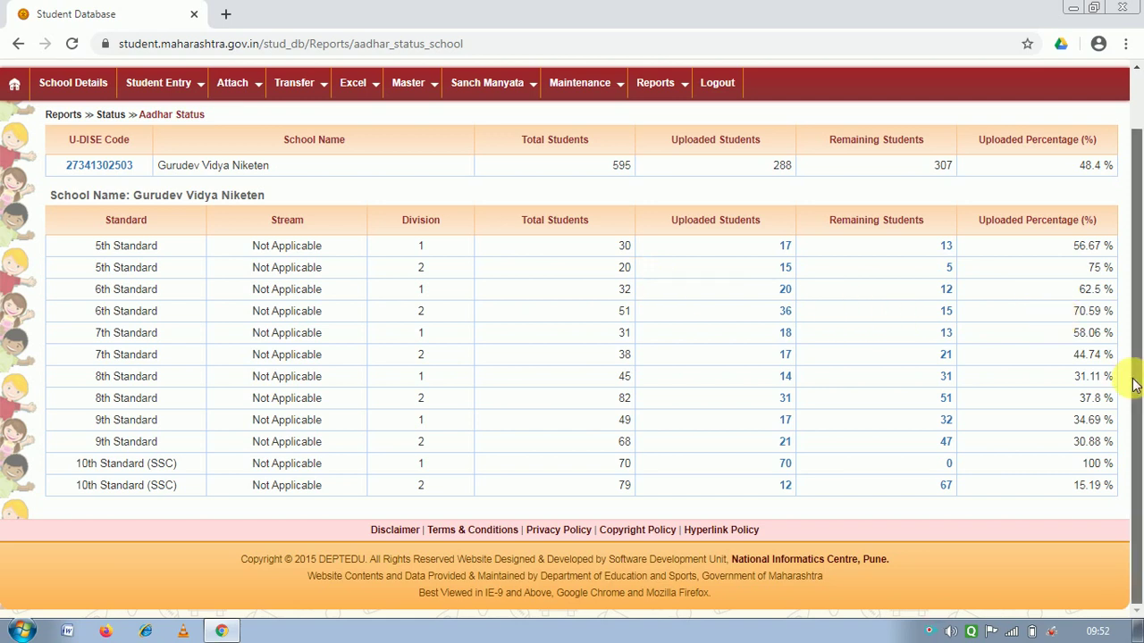
scroll(1133, 385, "up", 1)
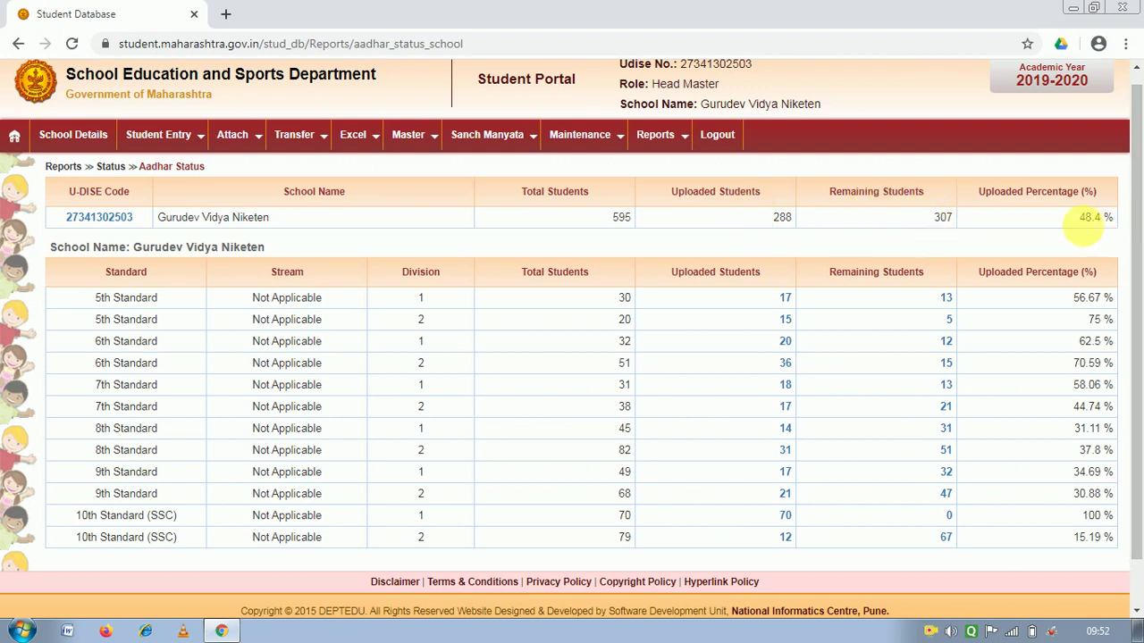
left_click_drag(1138, 234, 1139, 266)
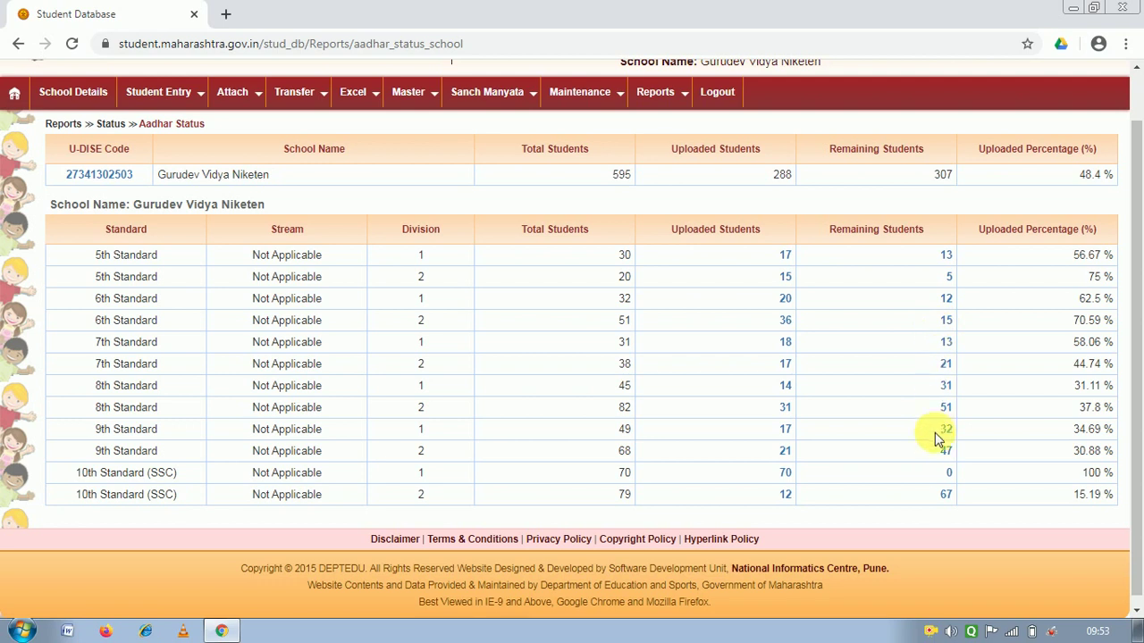
- Display the list of remaining students for 5th Standard, Division 1
left_click(947, 257)
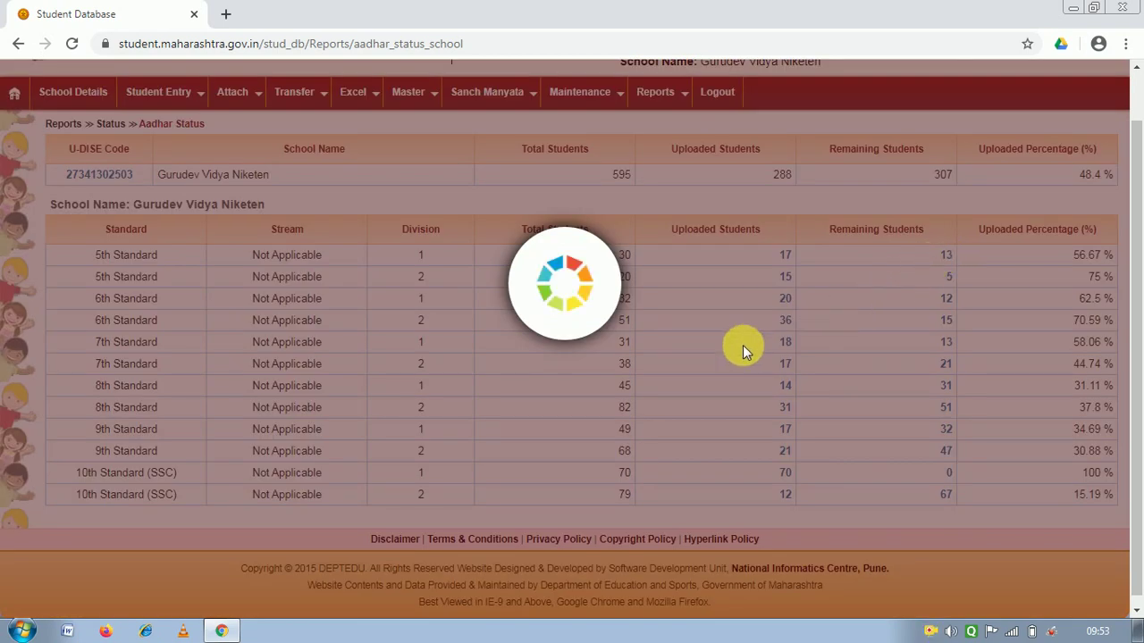
scroll(536, 353, "down", 4)
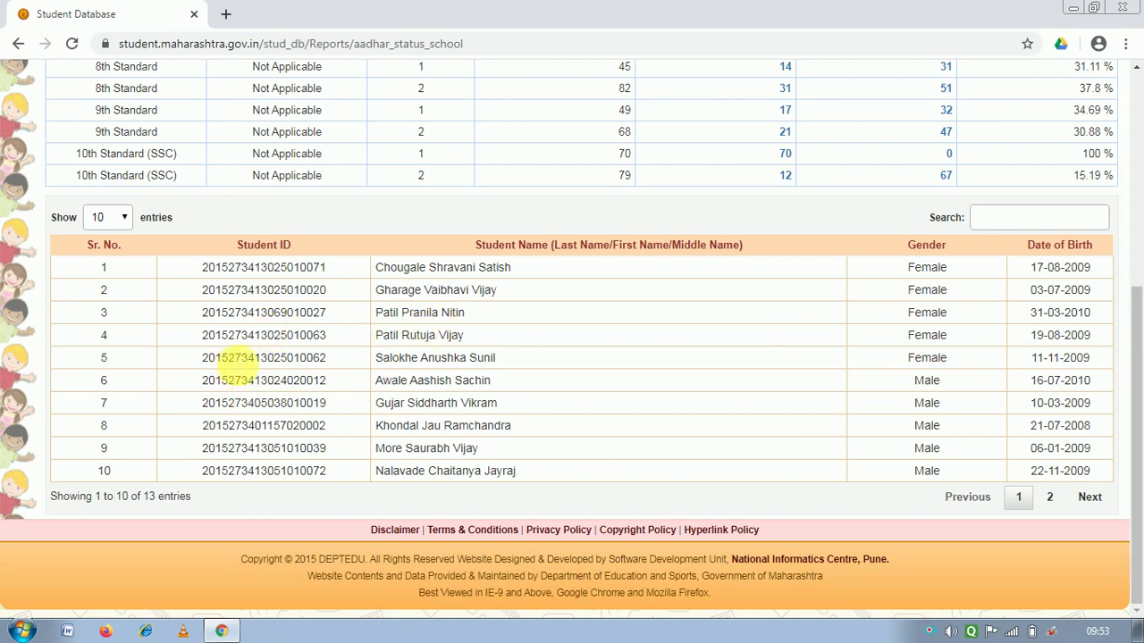
scroll(237, 403, "up", 1)
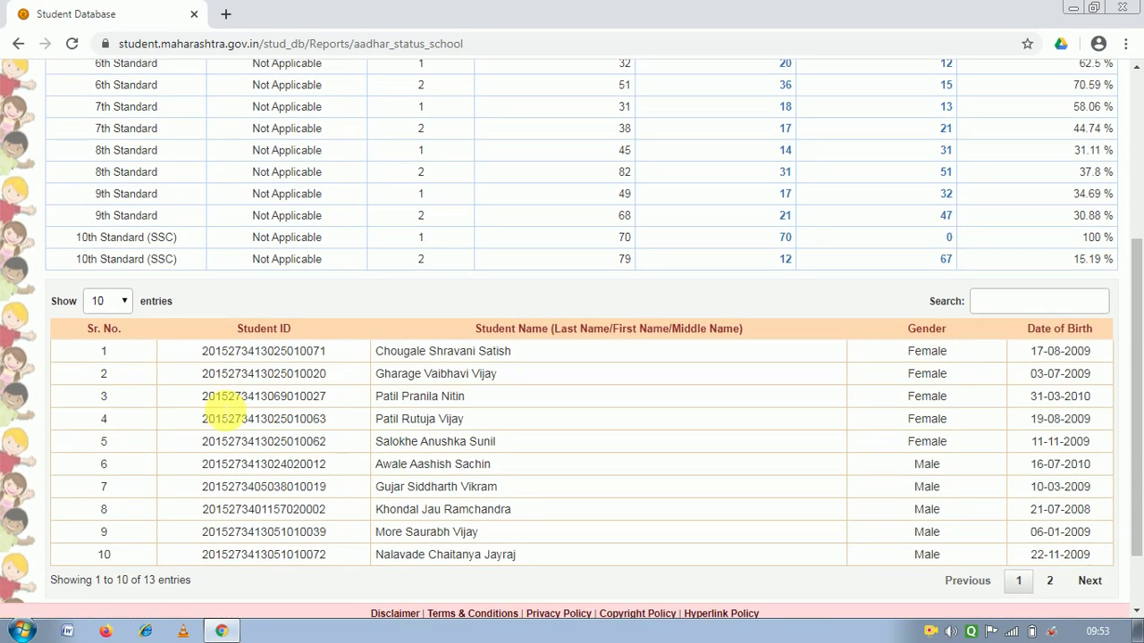
scroll(237, 403, "down", 1)
scroll(413, 235, "up", 2)
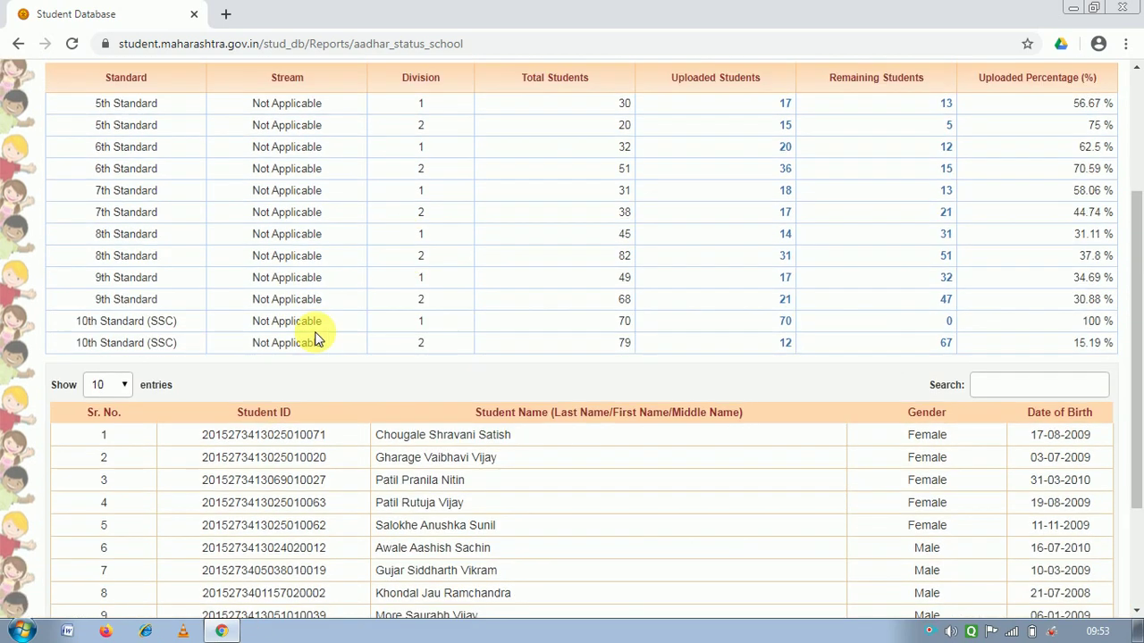
scroll(308, 331, "down", 2)
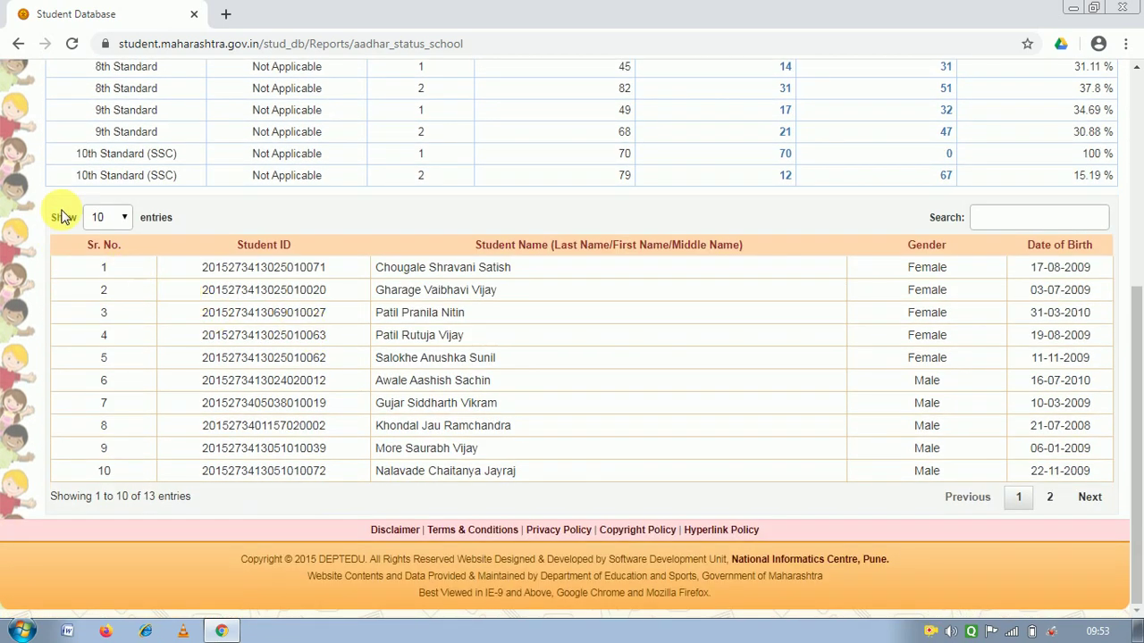
- Show 50 entries in the remaining-students list and review all the listed students
left_click(121, 218)
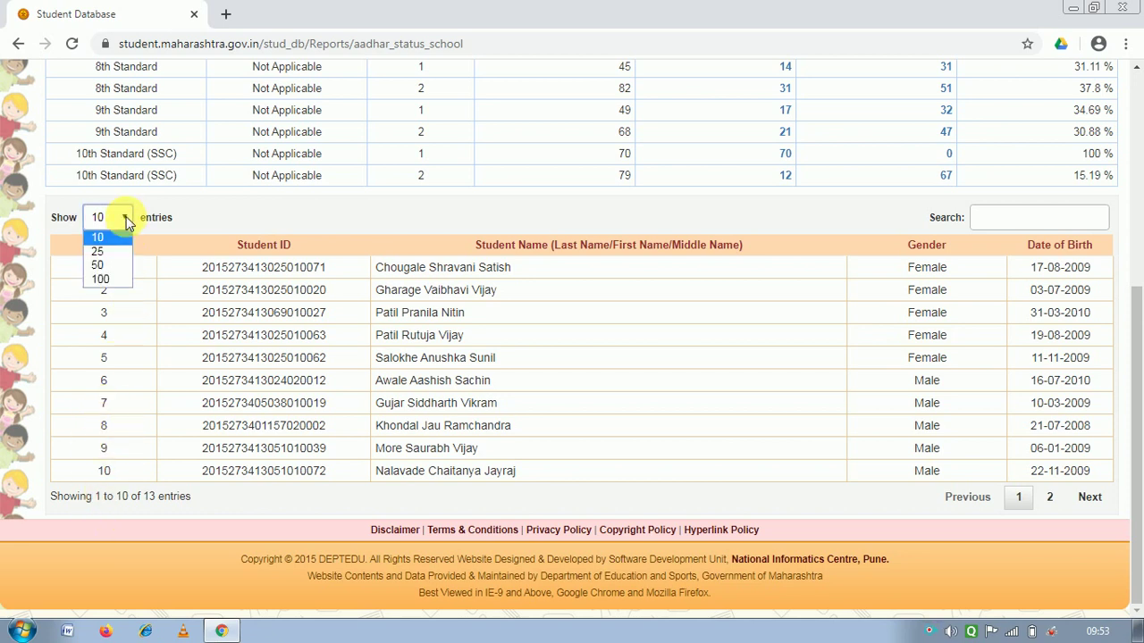
left_click(104, 266)
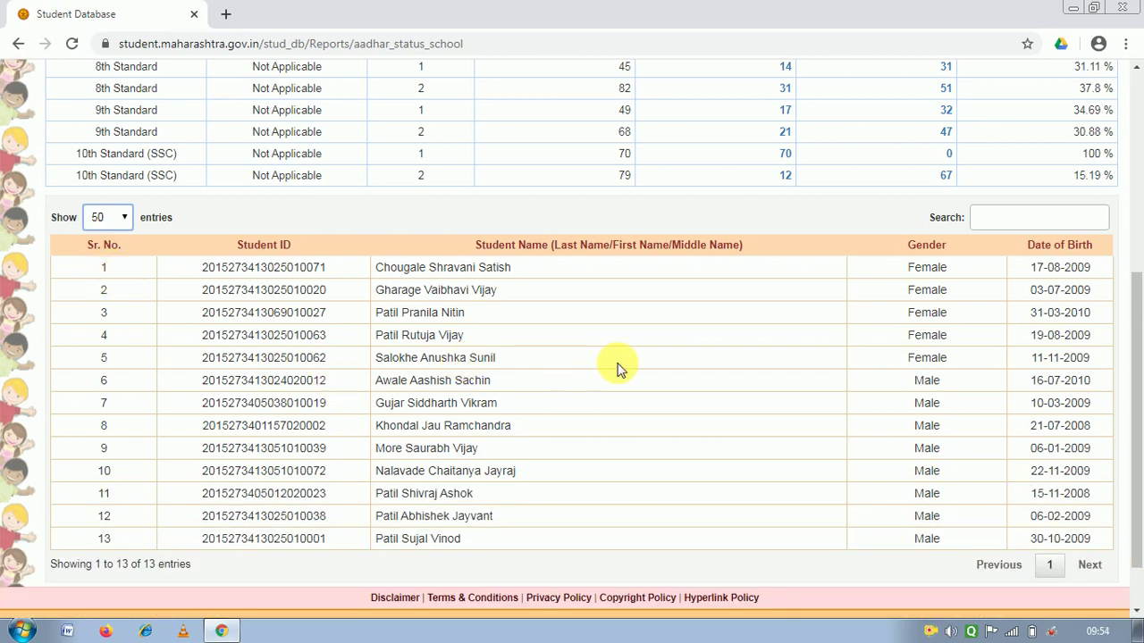
scroll(622, 365, "down", 2)
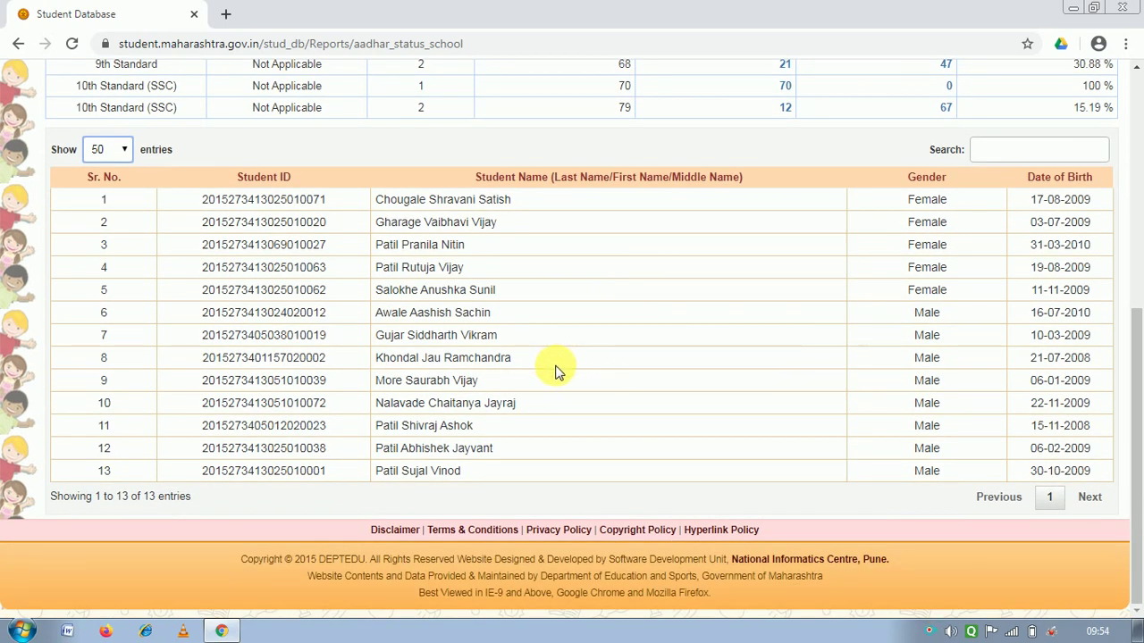
scroll(554, 371, "up", 2)
scroll(551, 386, "down", 2)
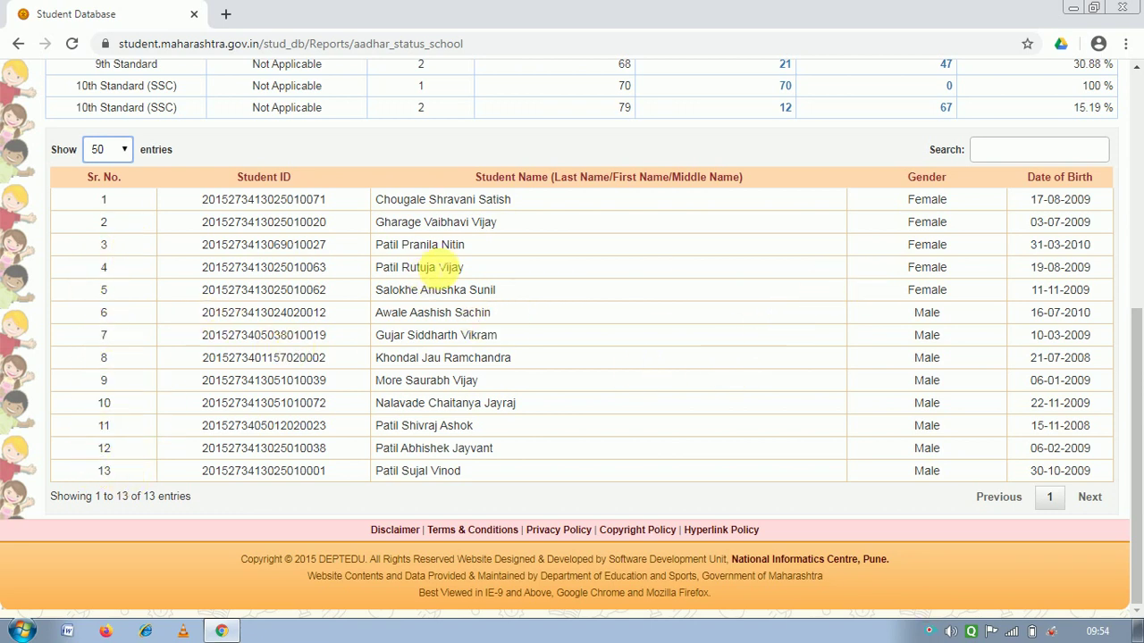
scroll(419, 267, "up", 1)
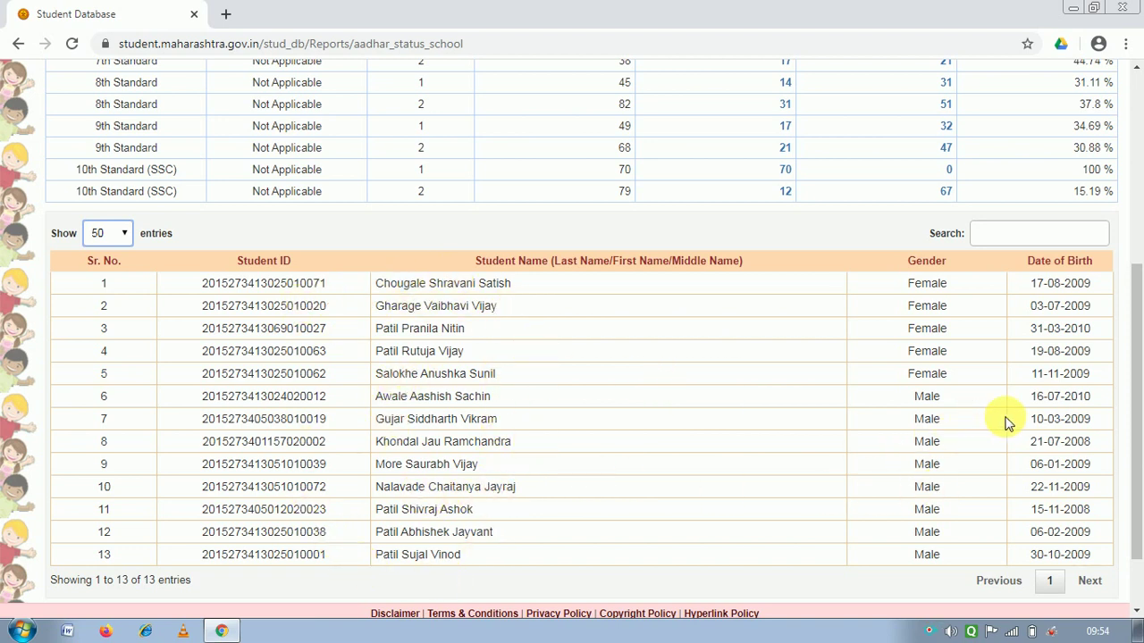
- Leave the Aadhar Status report and open the Update Student Details page under Student Entry
left_click_drag(1131, 388, 1139, 204)
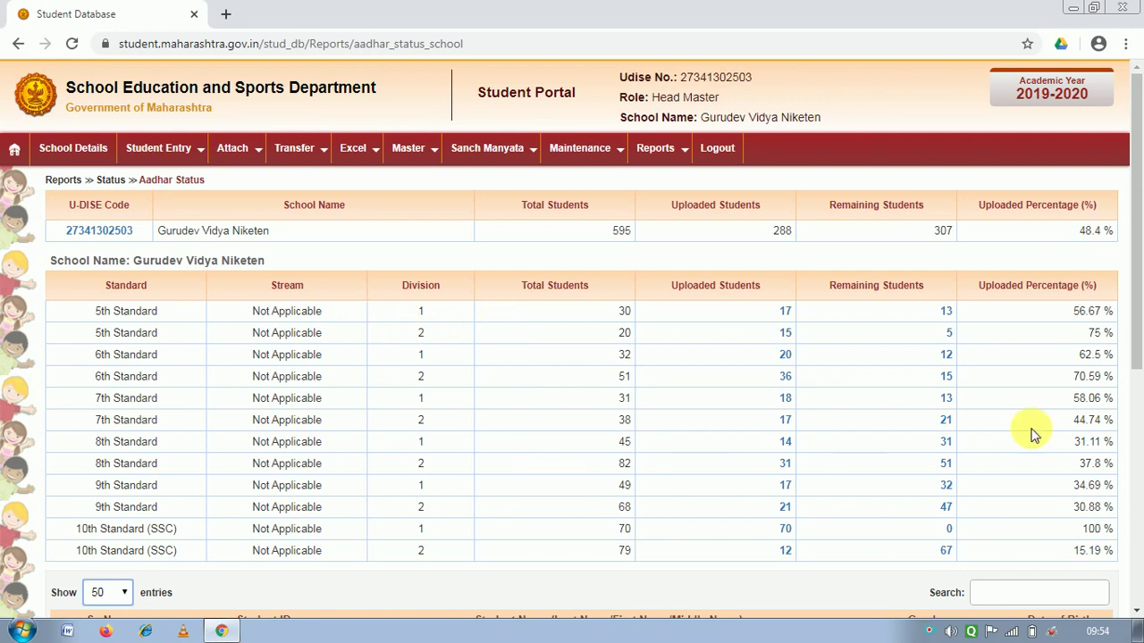
scroll(1137, 307, "down", 1)
scroll(1138, 306, "up", 1)
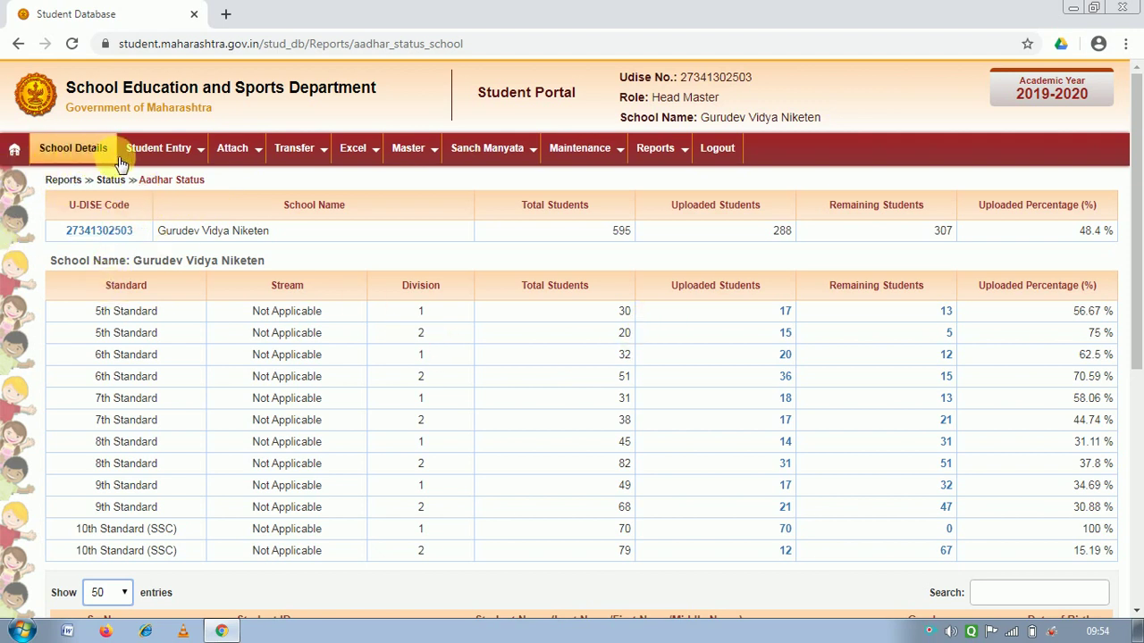
left_click(150, 163)
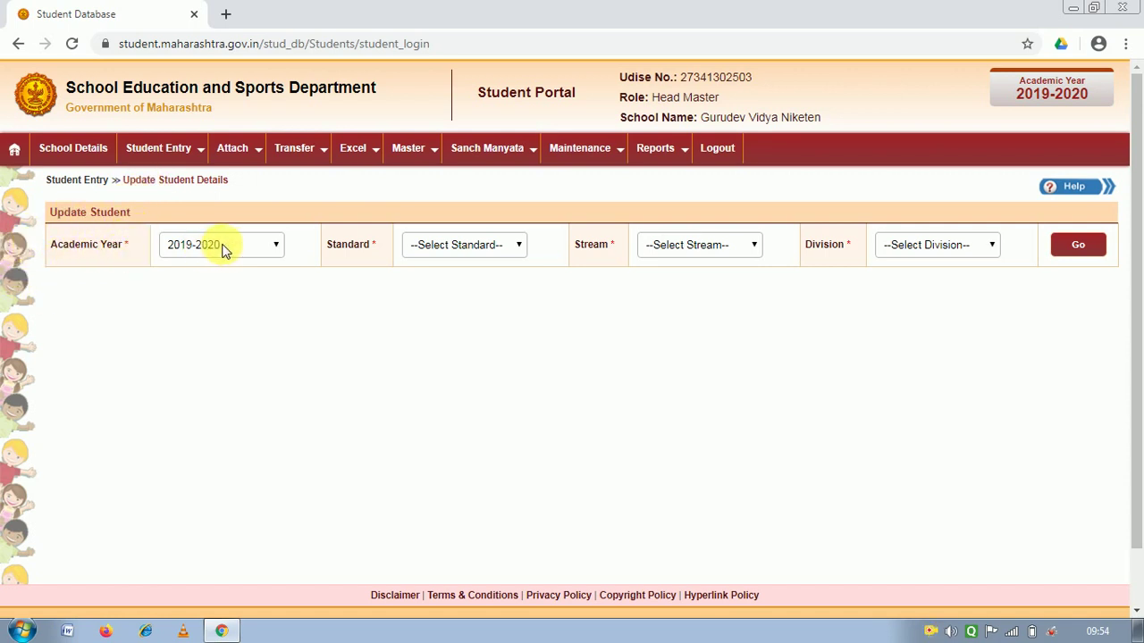
- List the 2019-2020 students of 10th Standard (SSC), Division 1, for updating
left_click(438, 250)
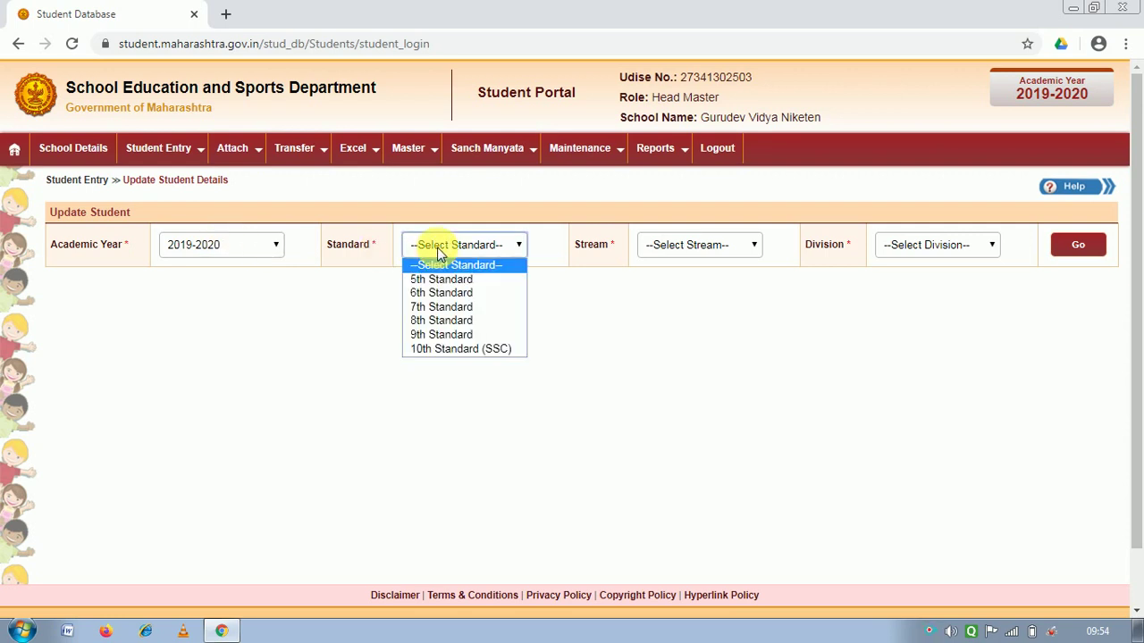
left_click(449, 350)
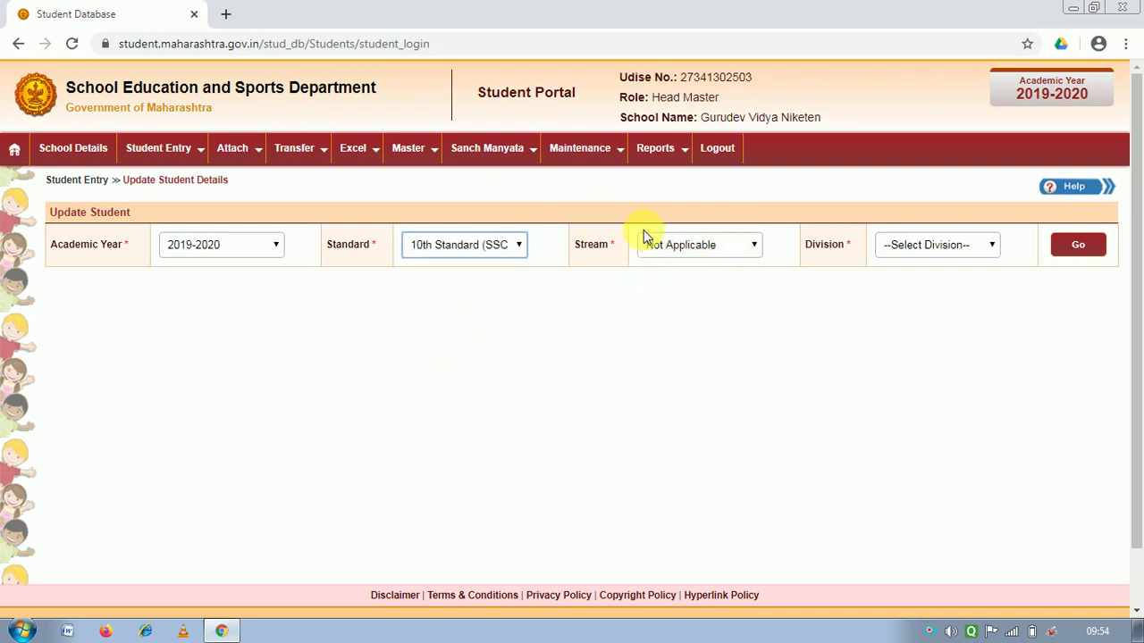
left_click(978, 242)
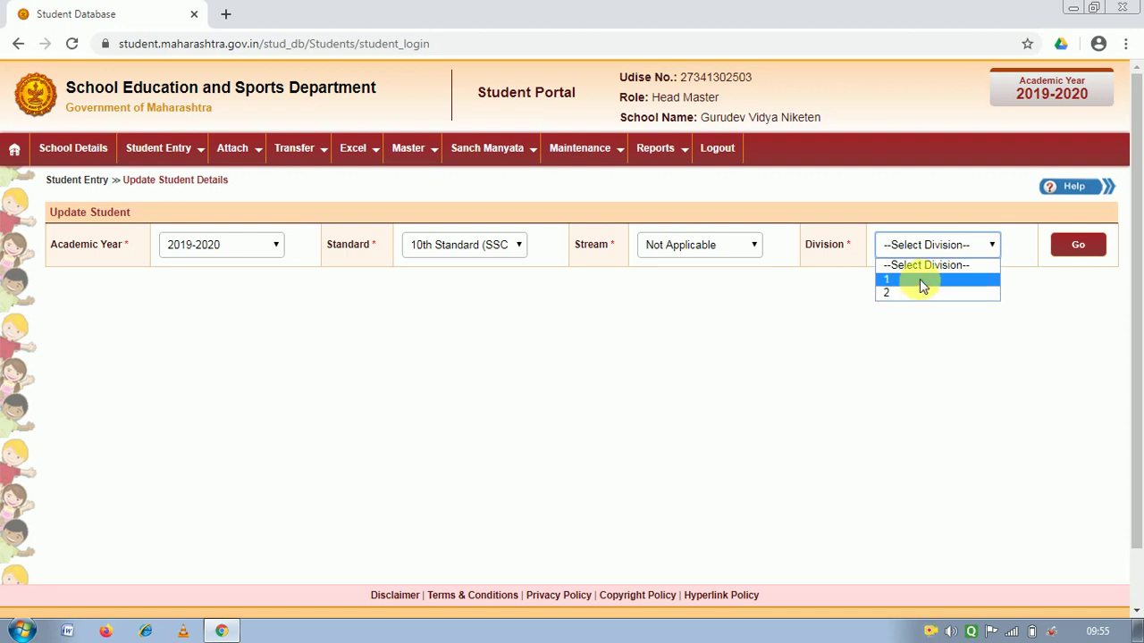
left_click(920, 280)
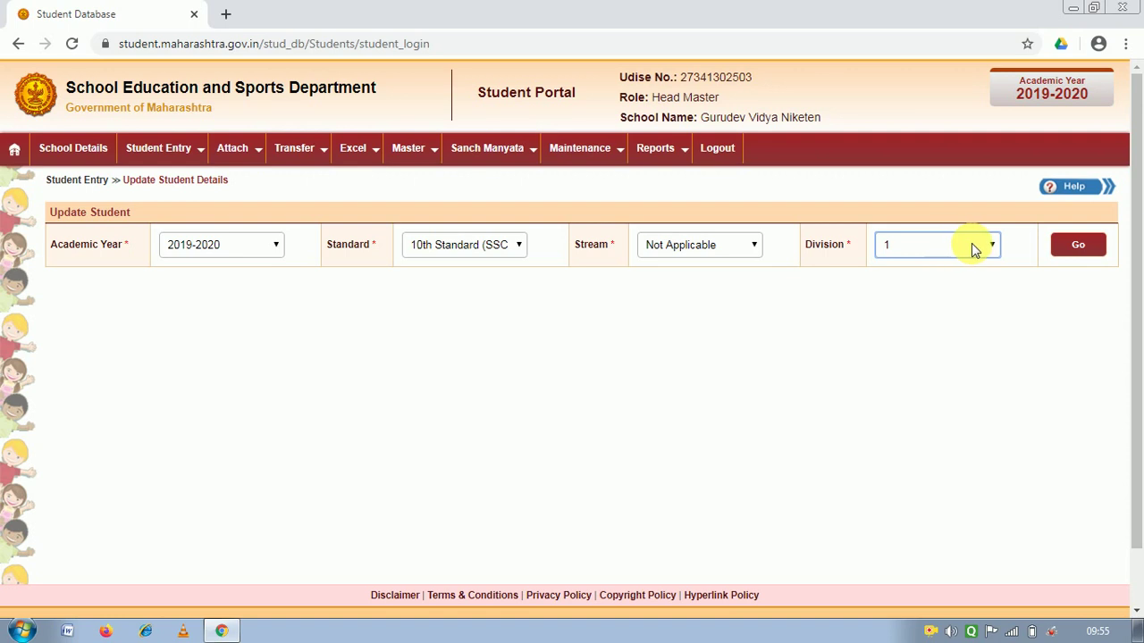
left_click(1075, 250)
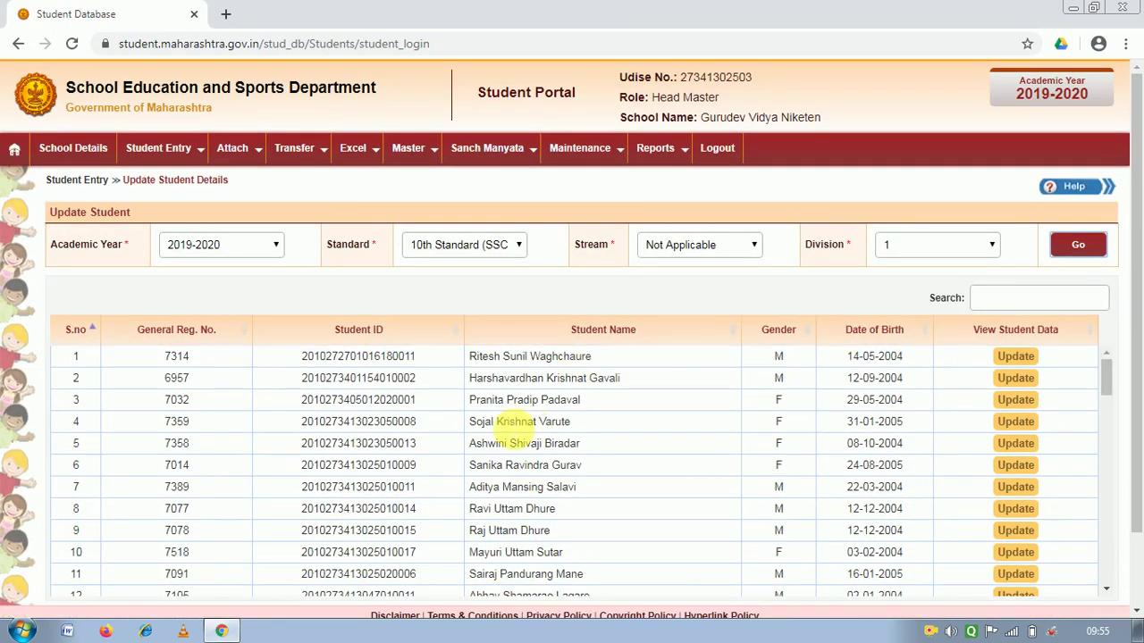
- Look through the full 10th Standard Division 1 student list and return to its first entries
scroll(459, 421, "down", 2)
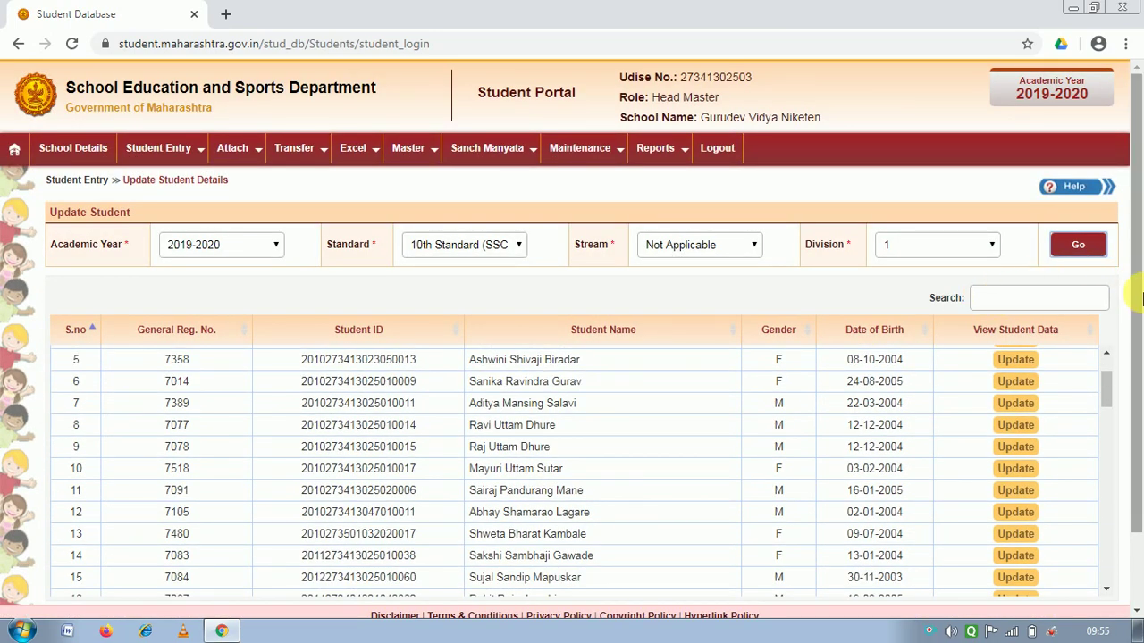
left_click_drag(1138, 300, 1131, 396)
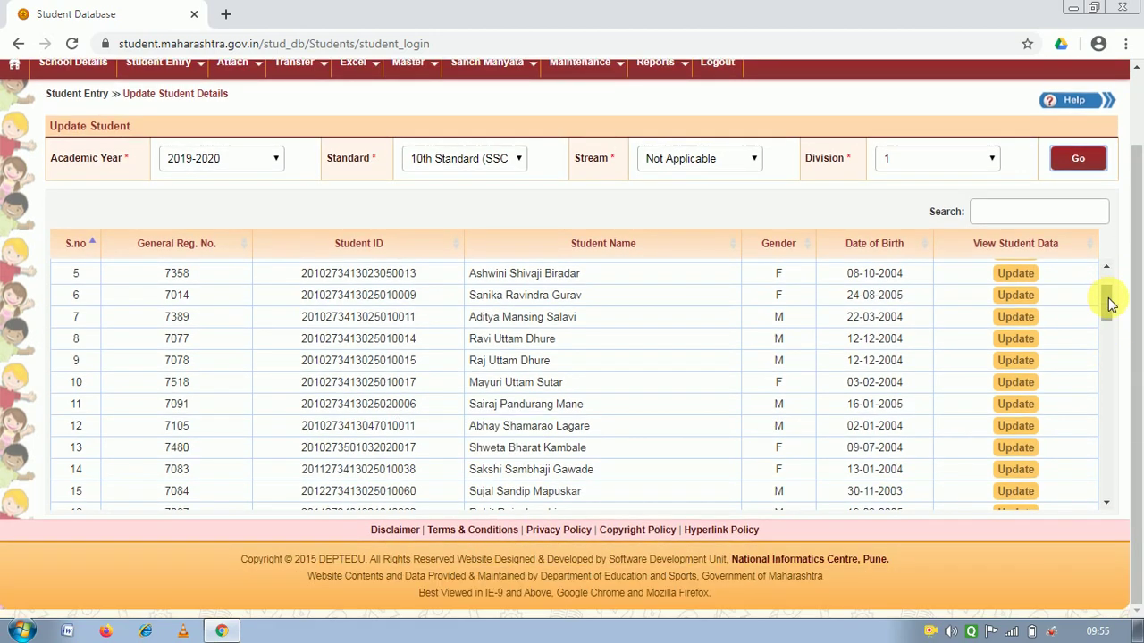
left_click_drag(1108, 303, 1091, 498)
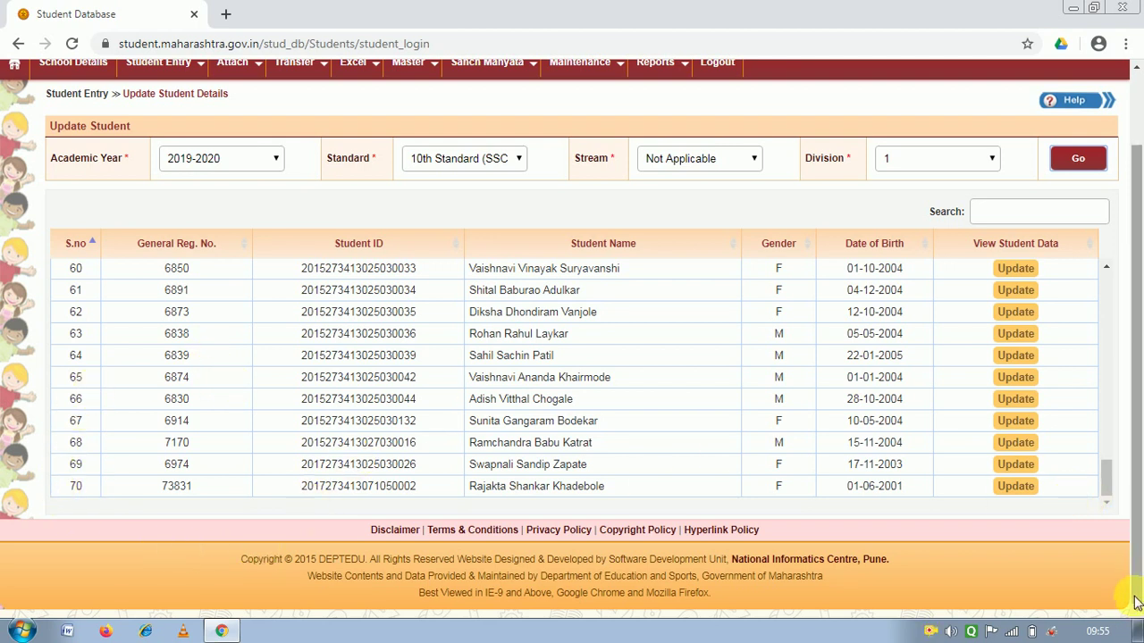
left_click_drag(1108, 498, 1117, 297)
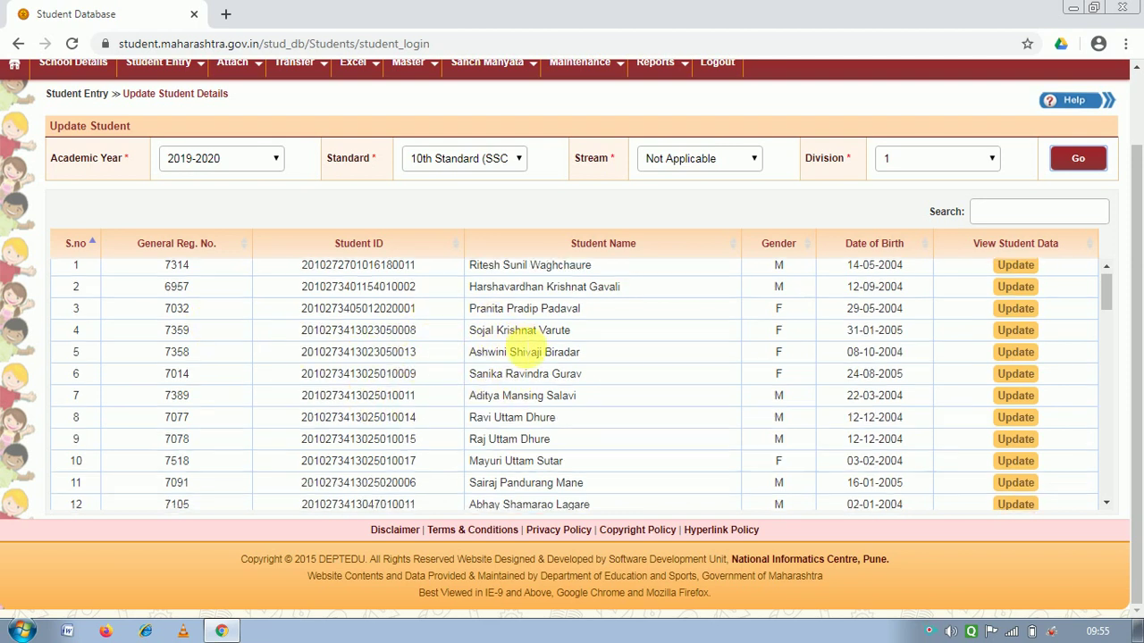
scroll(525, 351, "down", 9)
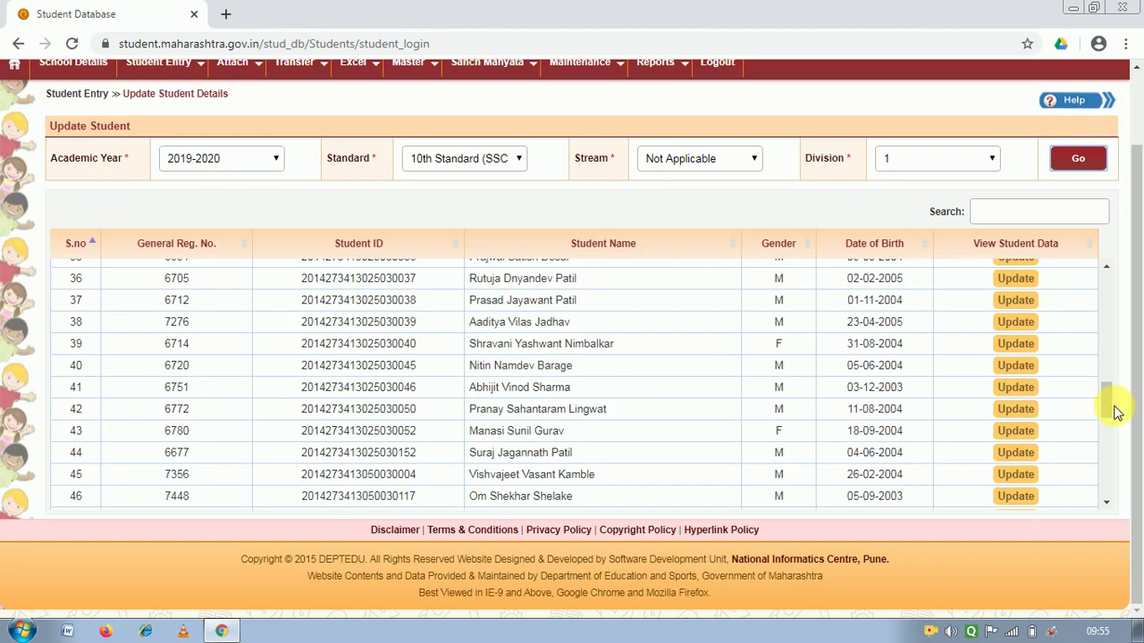
left_click_drag(1108, 408, 1090, 336)
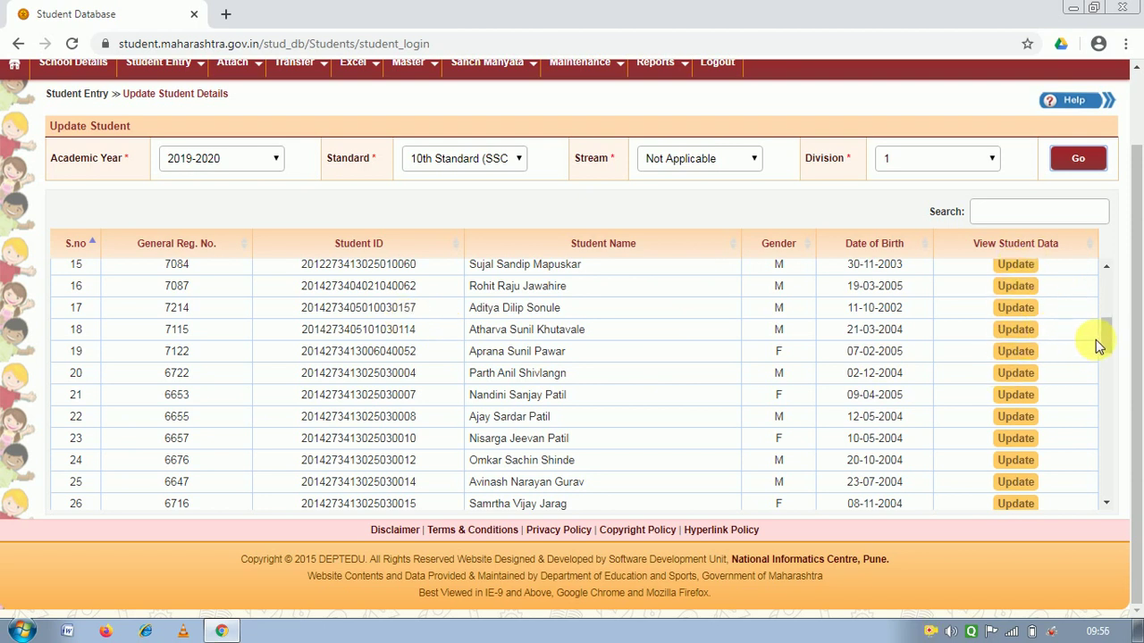
left_click_drag(1106, 337, 1105, 298)
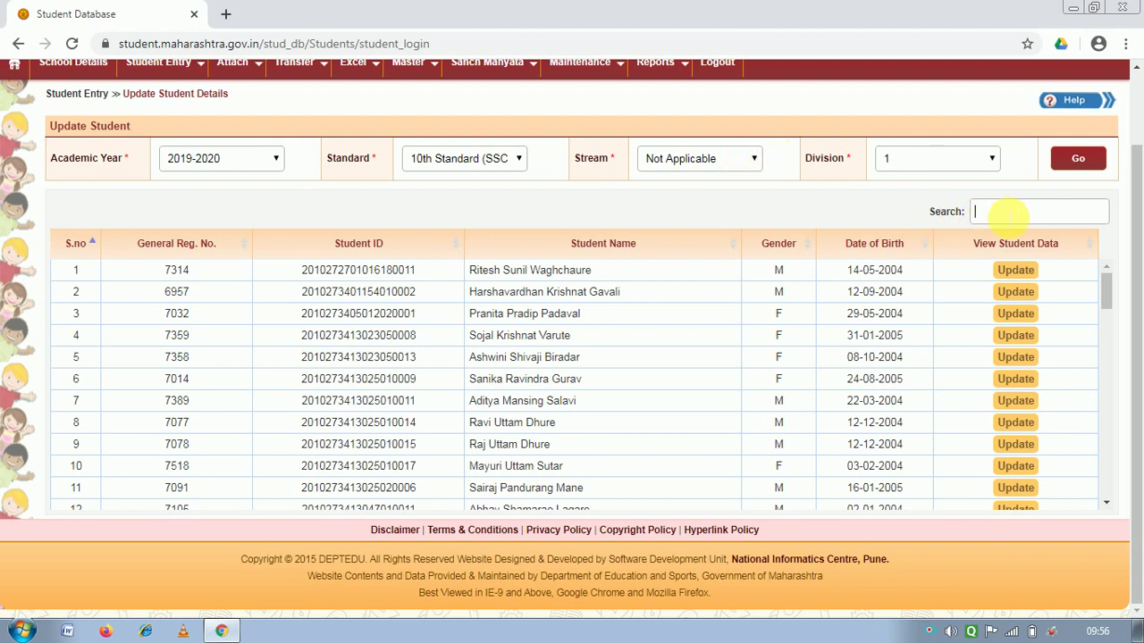
- Find the student by first name in the Division 1 list and open the matching record for updating
type("suraj")
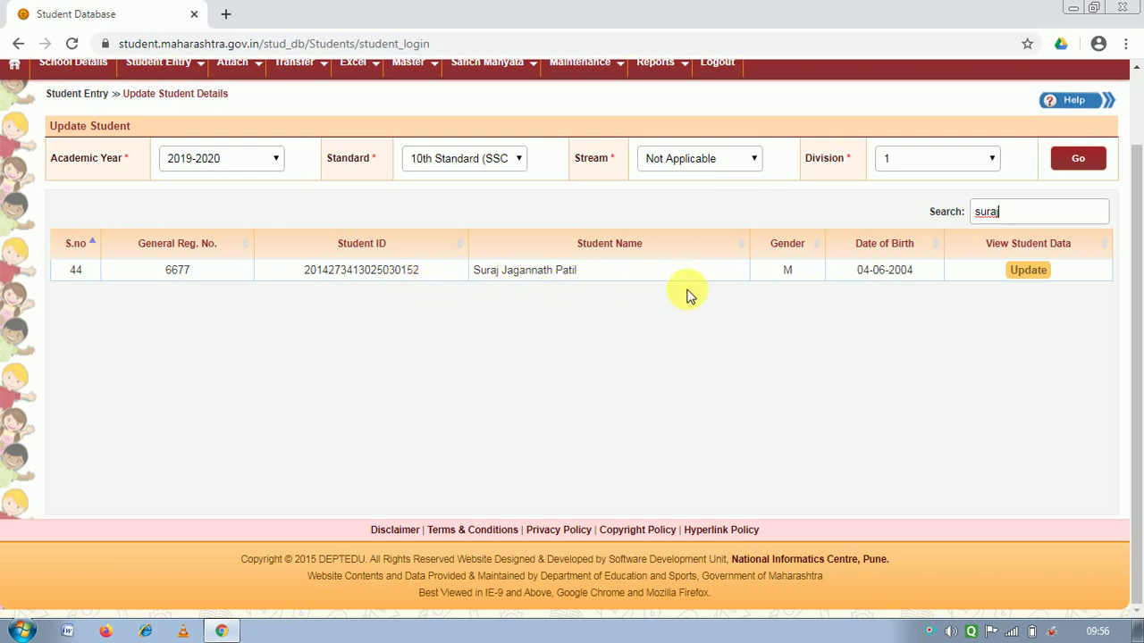
left_click(1029, 272)
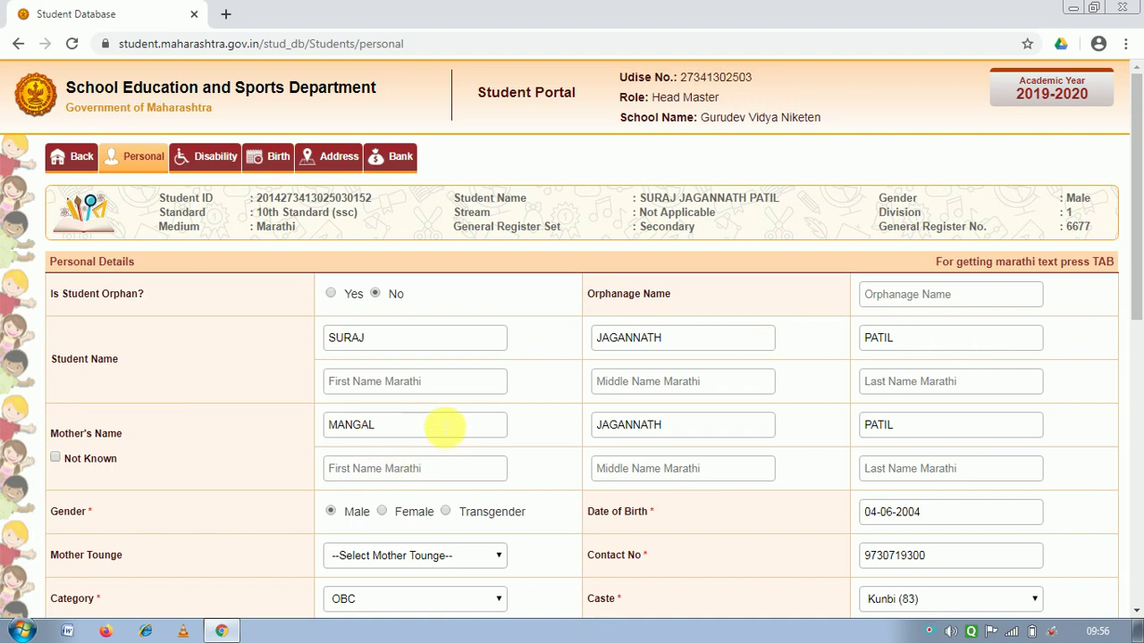
- Re-enter the student's mobile number as the contact number in the personal details
scroll(447, 435, "down", 2)
scroll(265, 350, "down", 1)
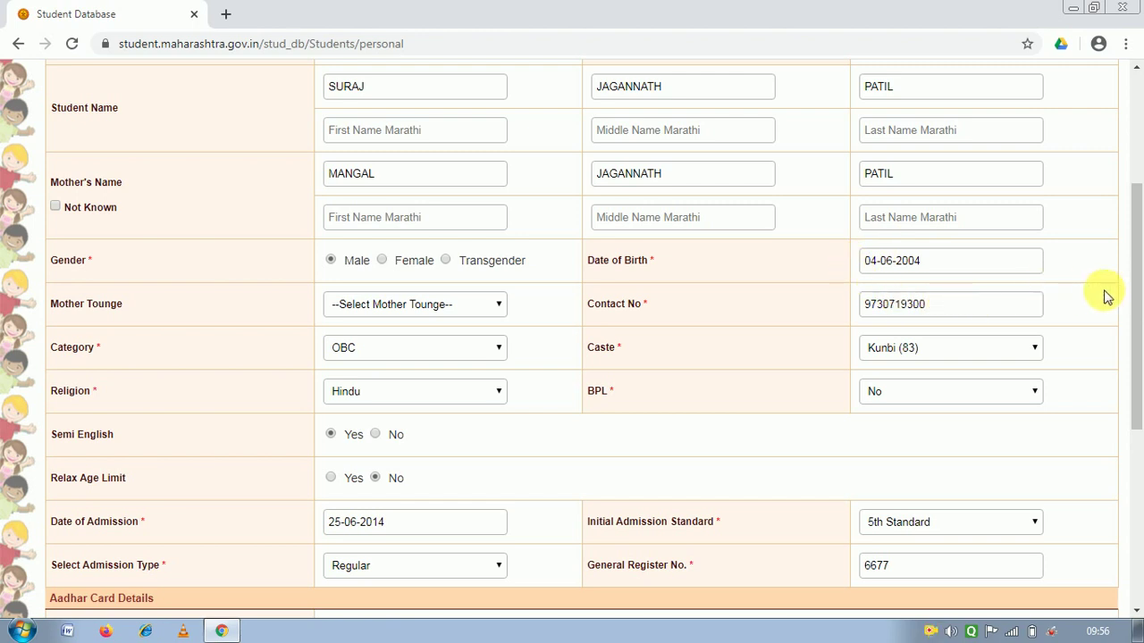
left_click_drag(1136, 299, 1136, 339)
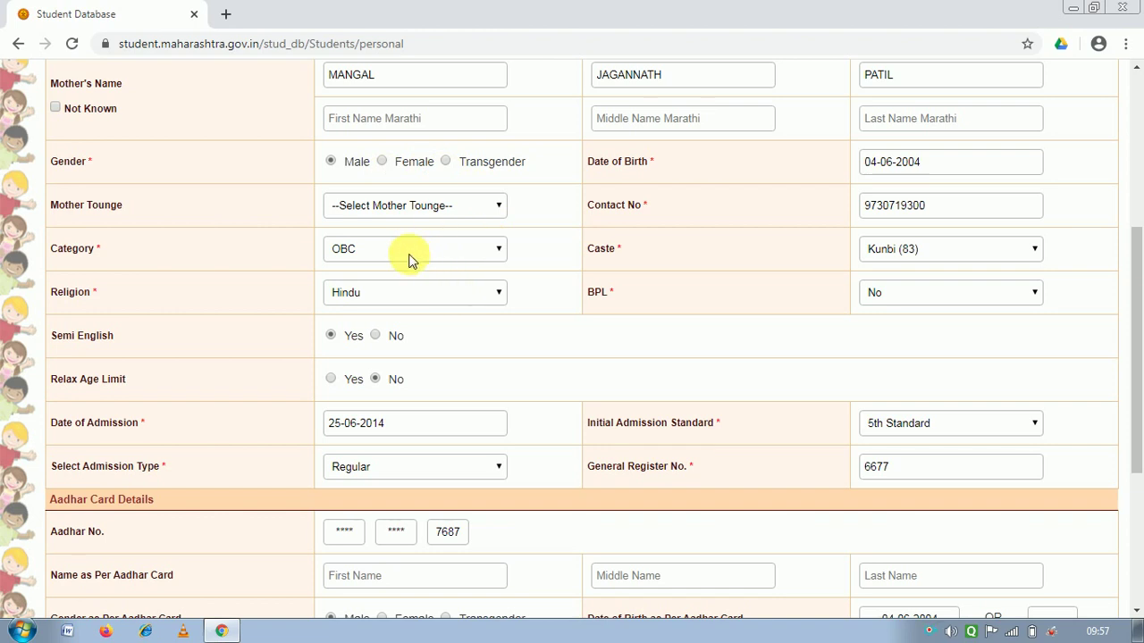
left_click(881, 206)
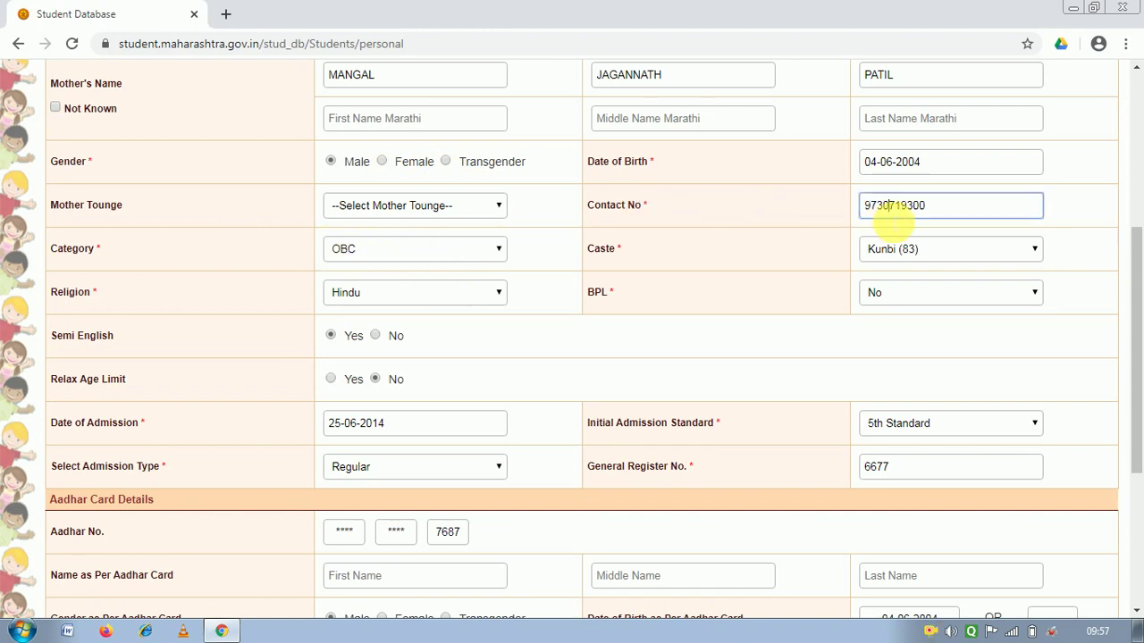
left_click_drag(935, 211, 831, 207)
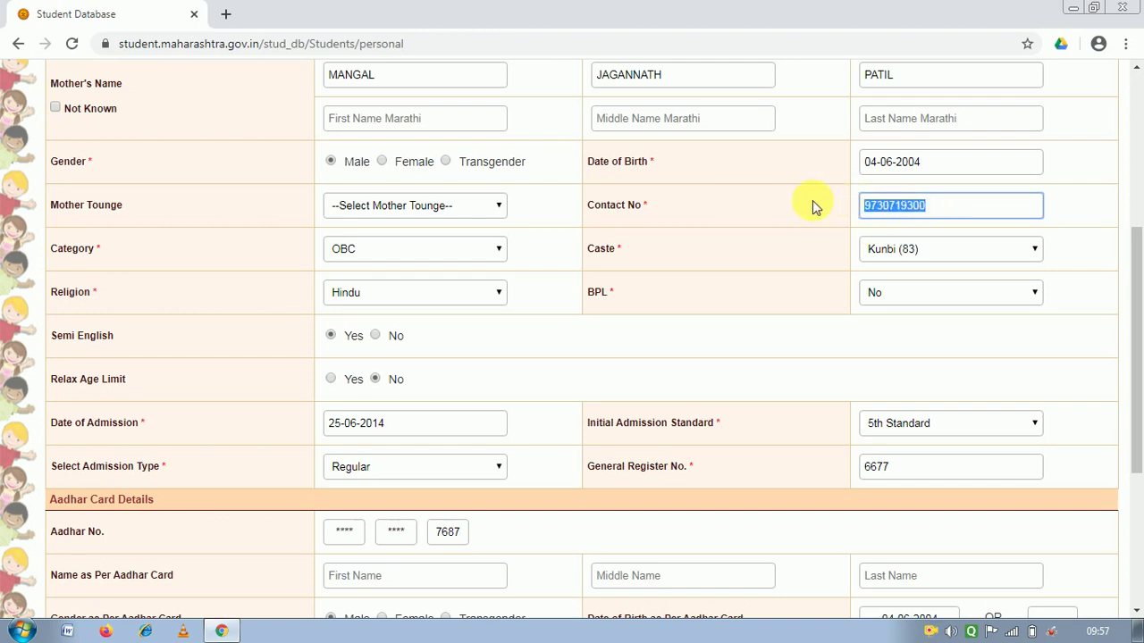
type("9")
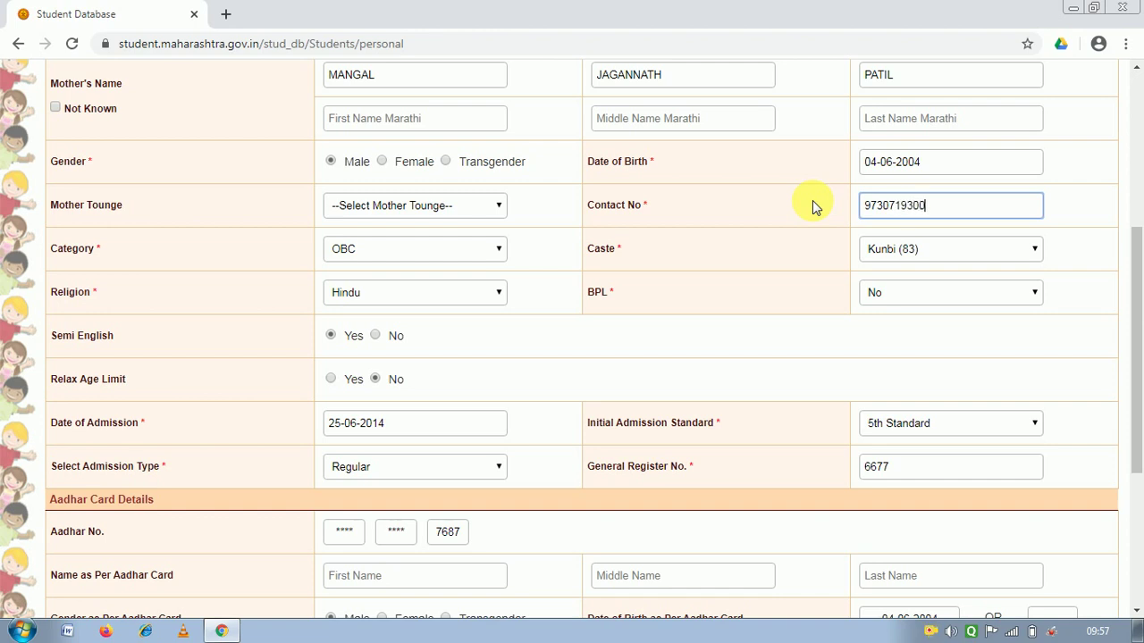
key("Tab")
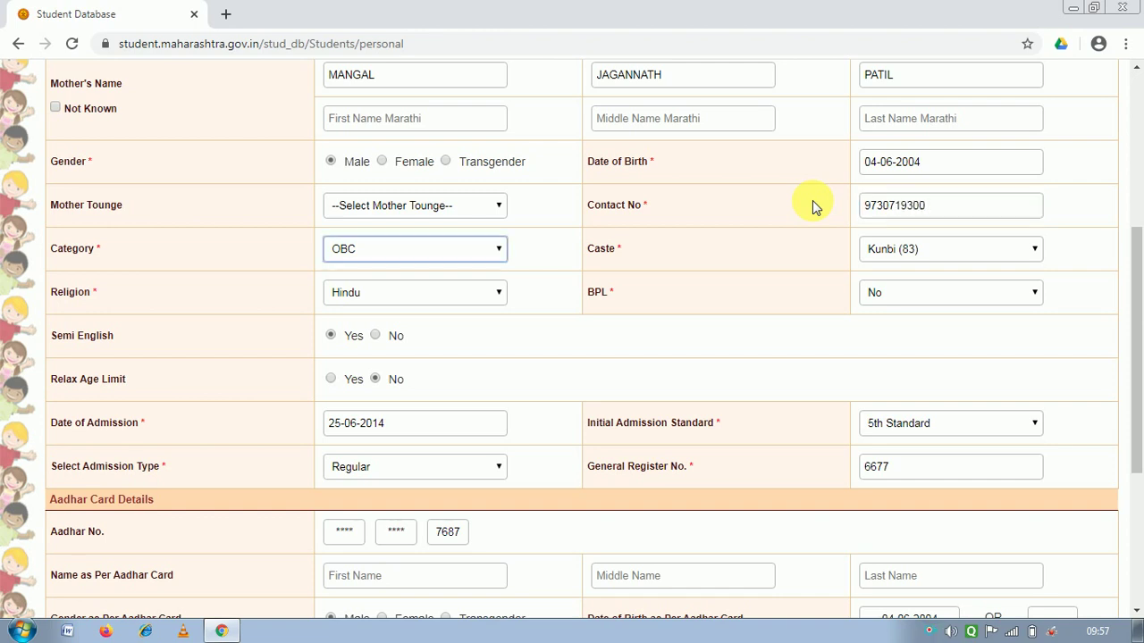
- Choose OBC as the student's category and keep Kunbi (83) as the caste after checking the caste options
left_click(456, 258)
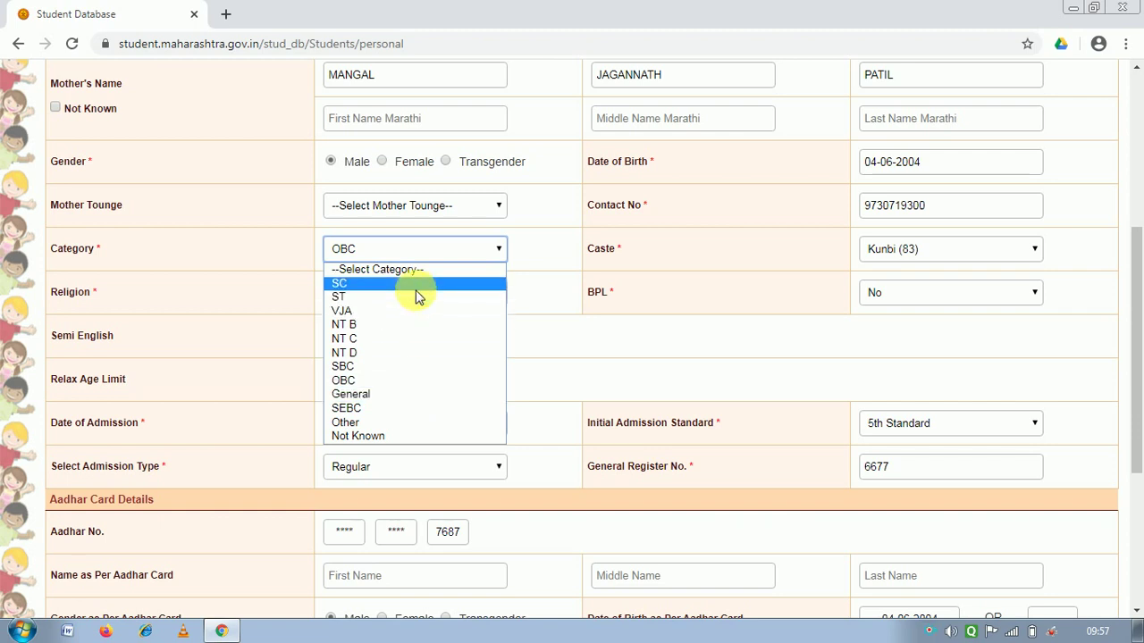
left_click(398, 382)
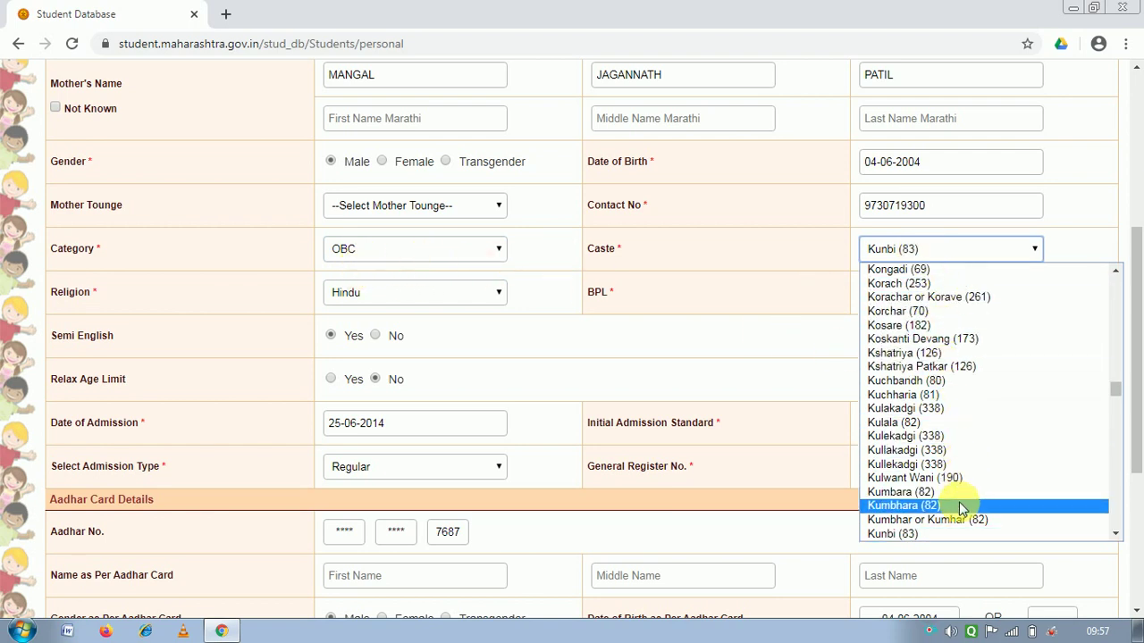
left_click_drag(1115, 398, 1116, 365)
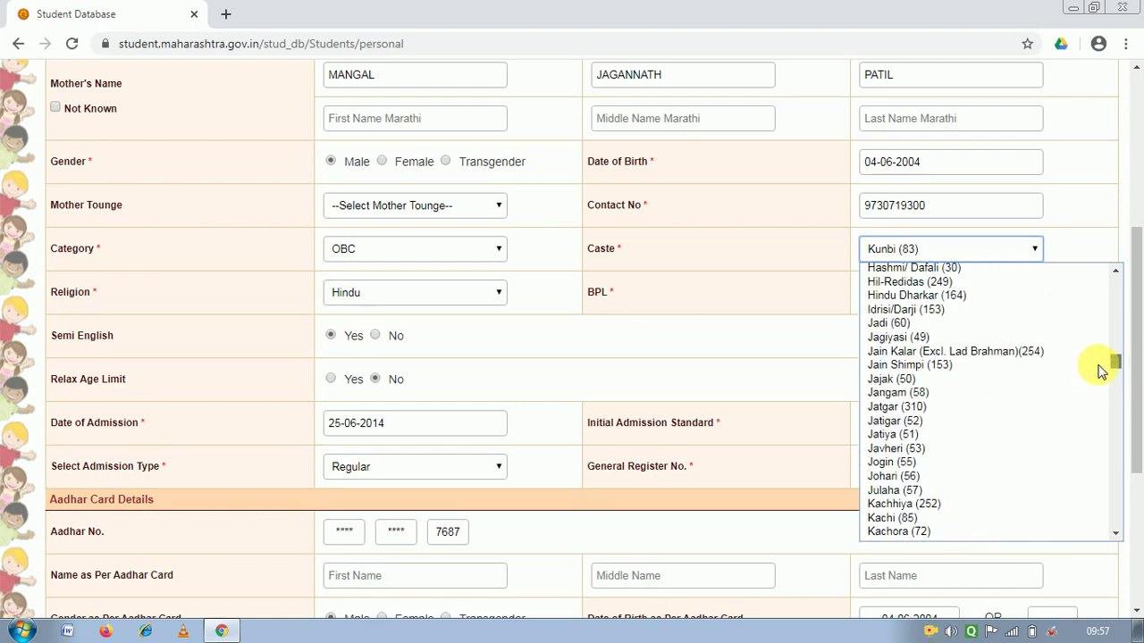
left_click(985, 240)
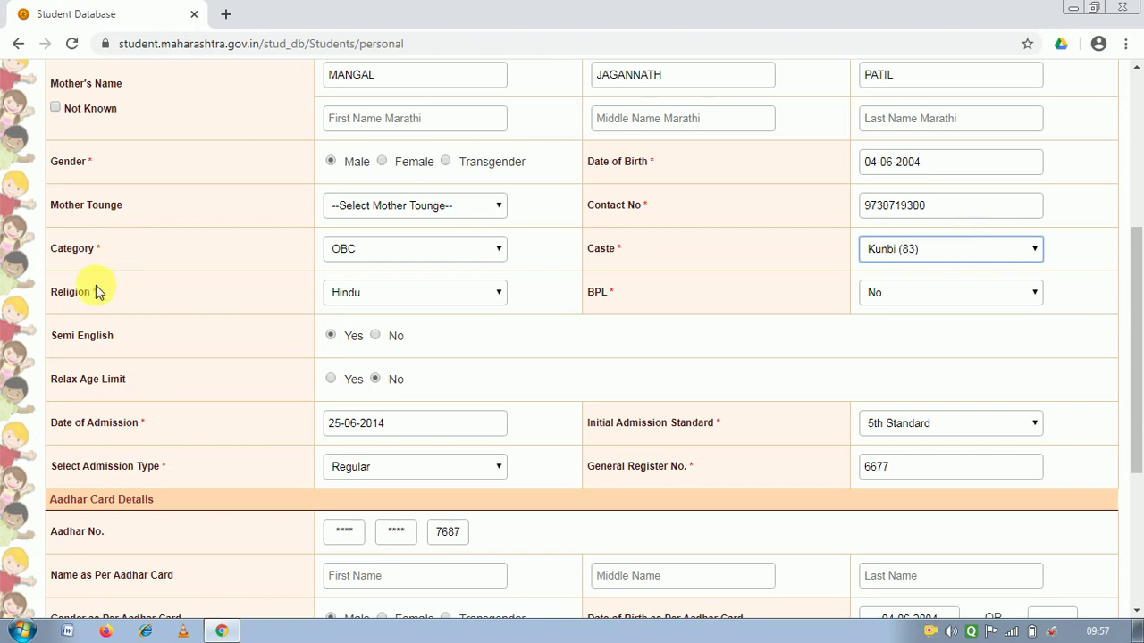
- Set the student's religion to Hindu and the BPL status to No
left_click(423, 295)
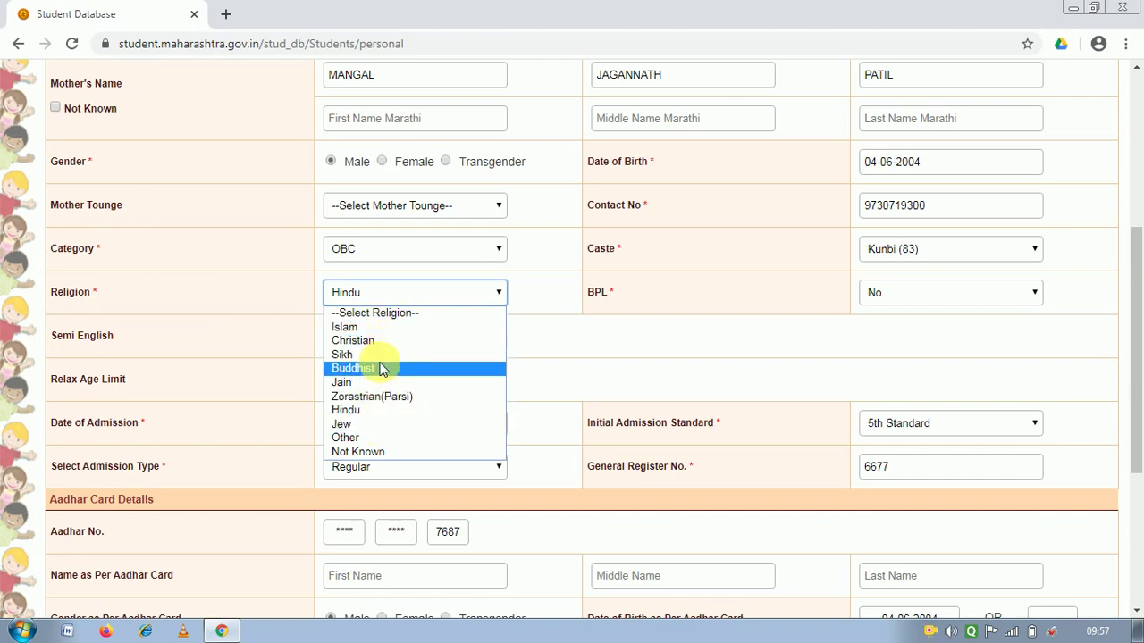
left_click(391, 413)
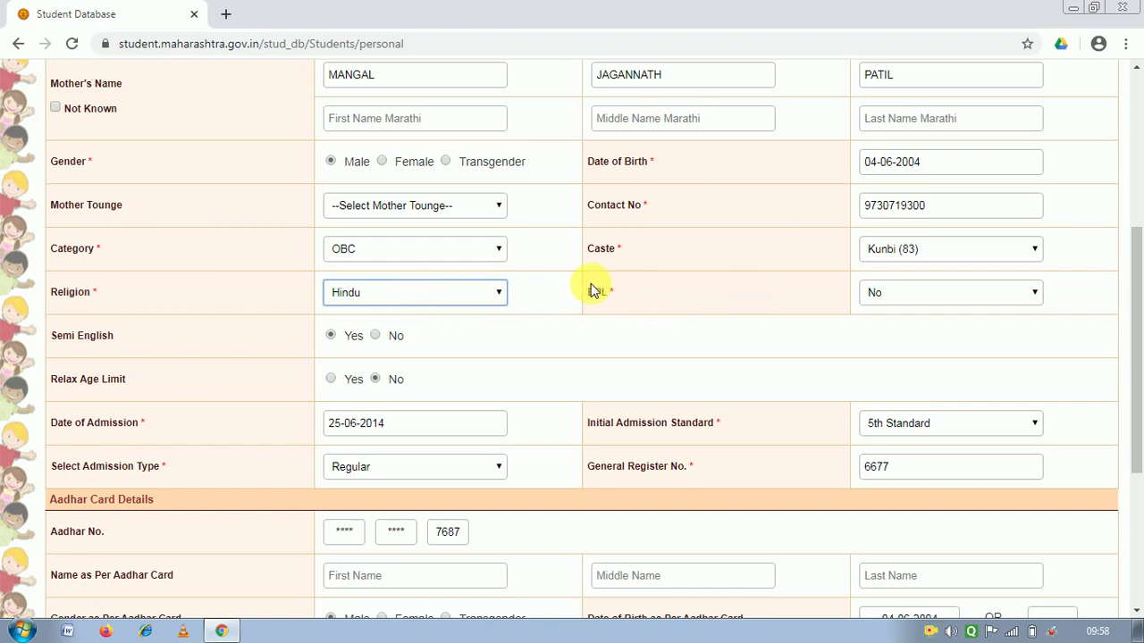
left_click(876, 296)
left_click(884, 297)
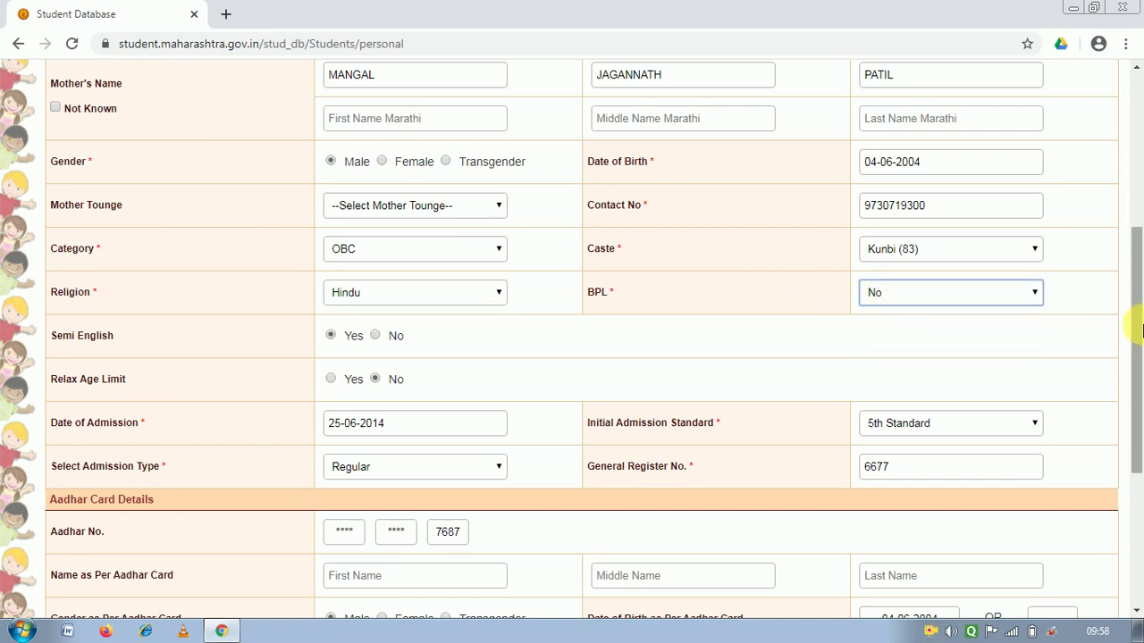
- Enter the student's full Aadhar number in the Aadhar card details and save the record
left_click_drag(1138, 335, 1126, 444)
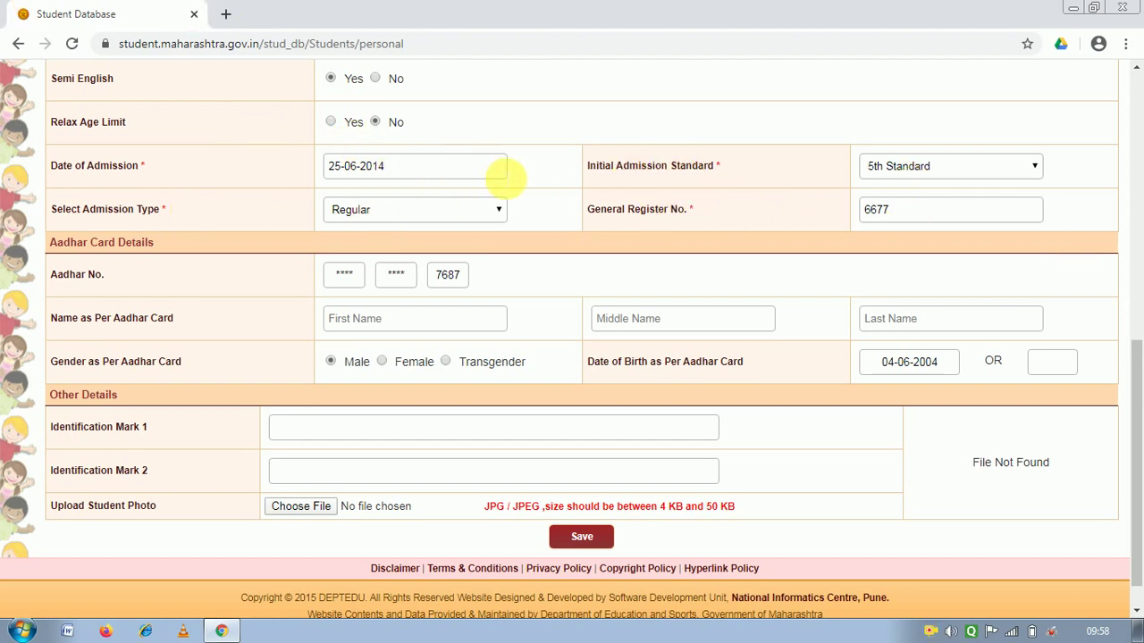
scroll(384, 195, "down", 1)
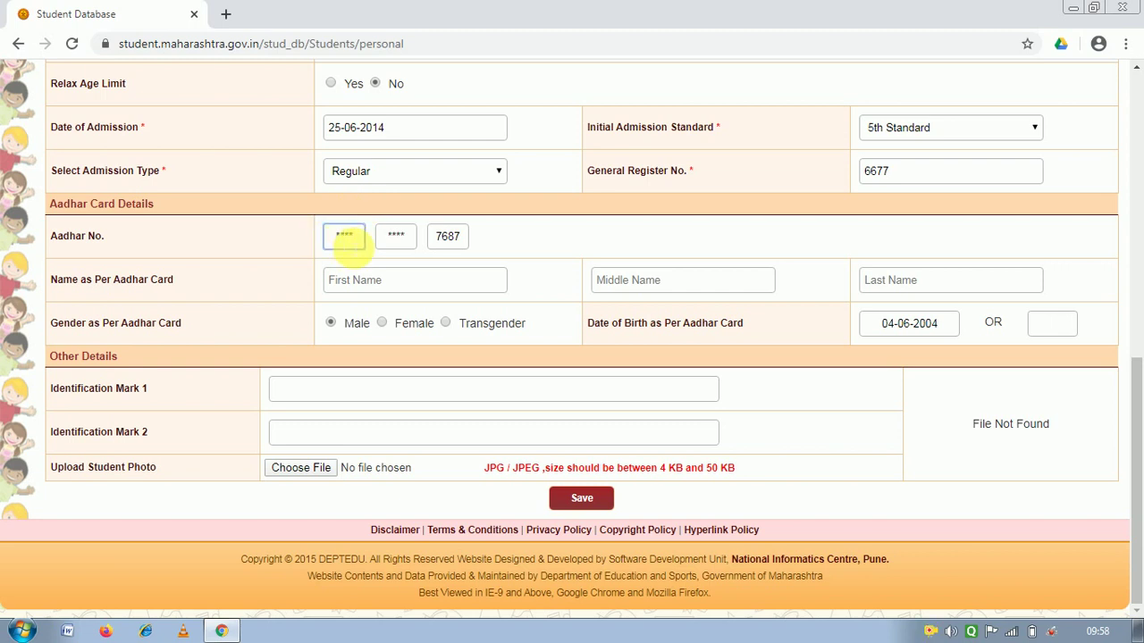
double_click(343, 236)
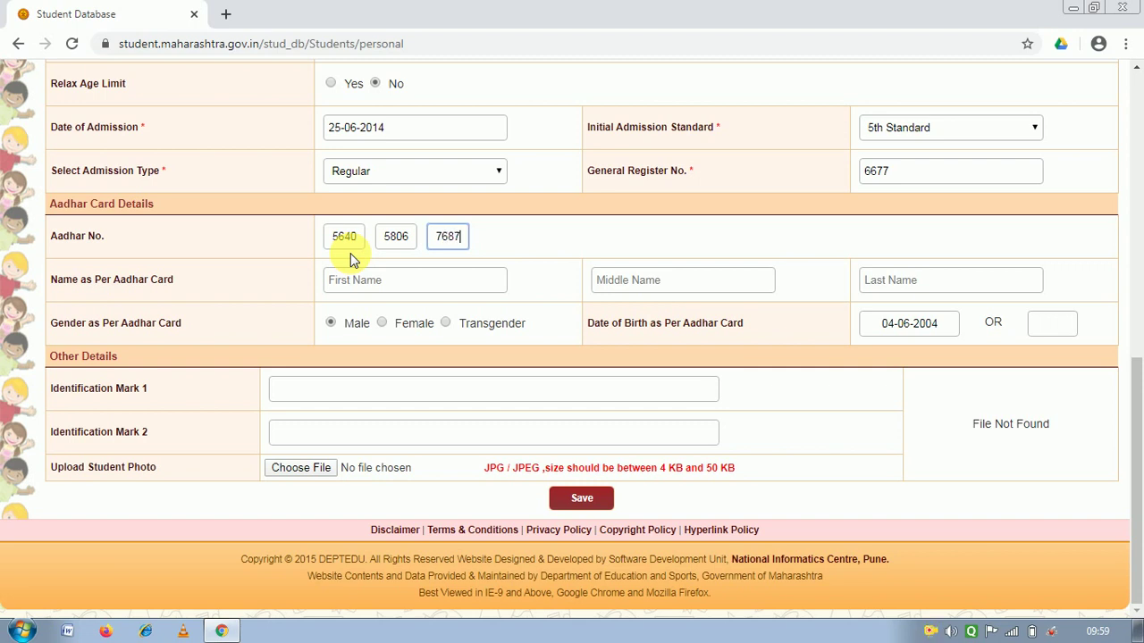
key("Tab")
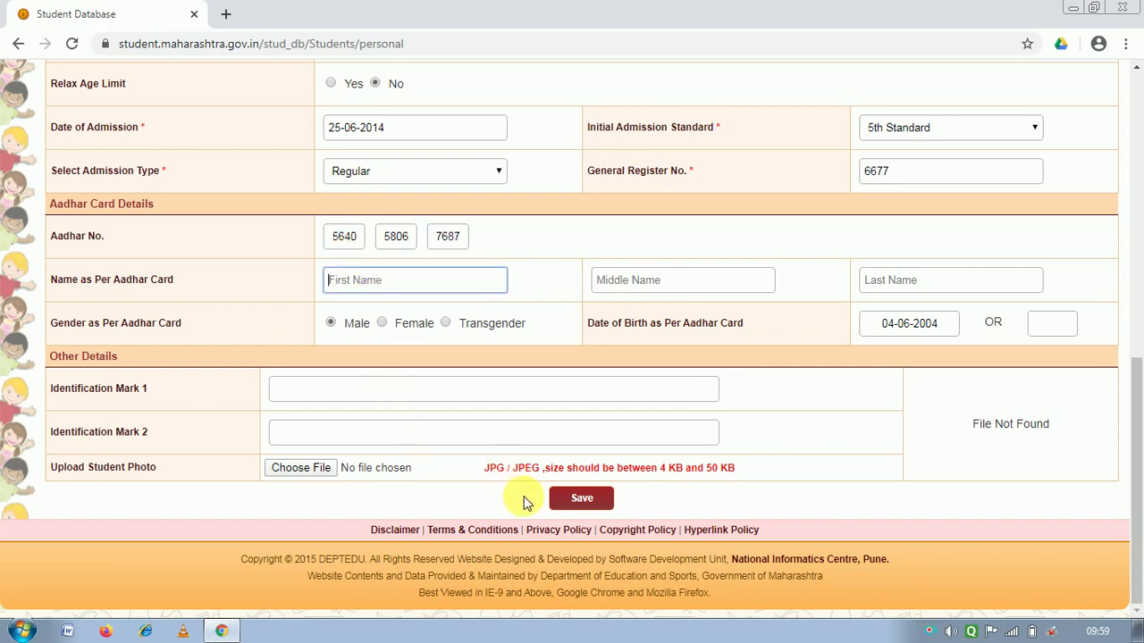
left_click(581, 501)
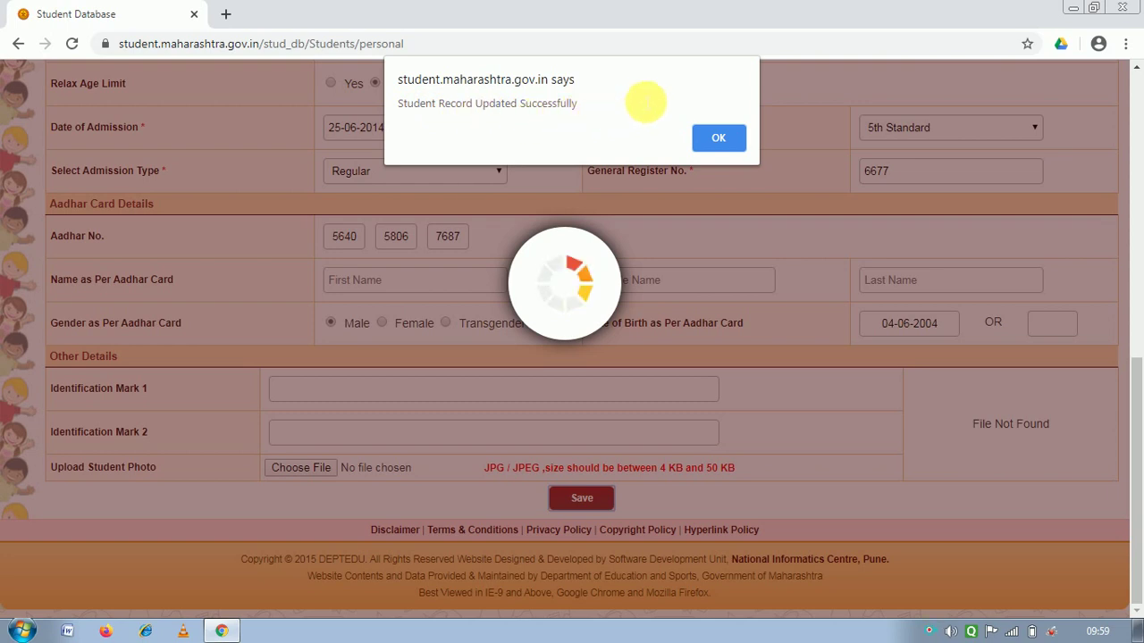
left_click(720, 143)
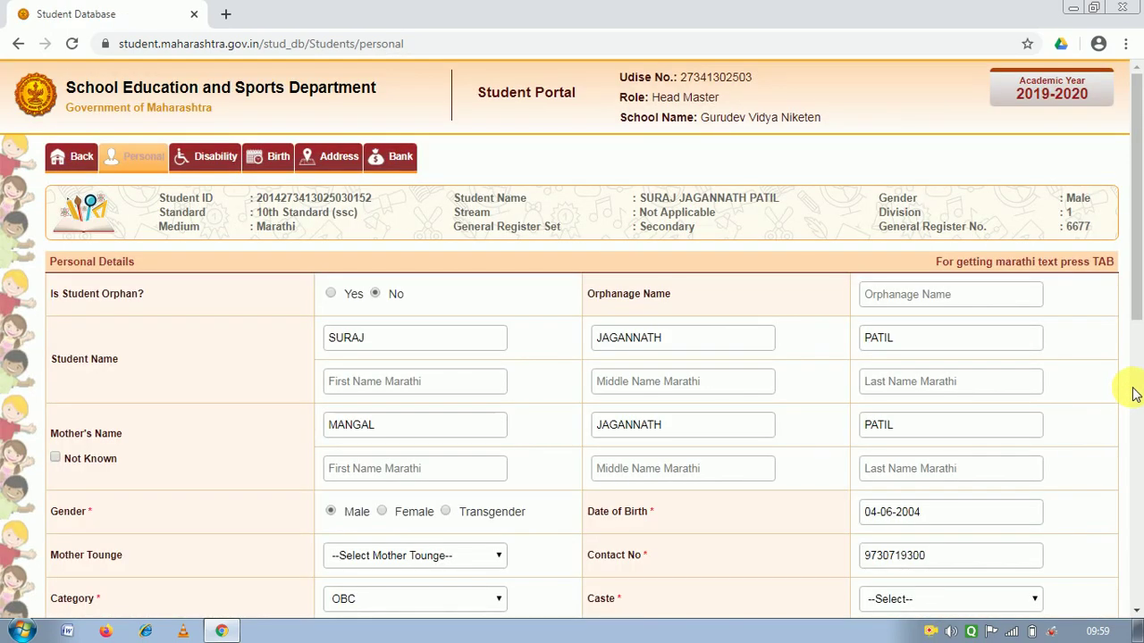
- Return to Update Student Details and list the 2019-2020 students of 10th Standard (SSC), Division 1
left_click_drag(1139, 281, 1140, 306)
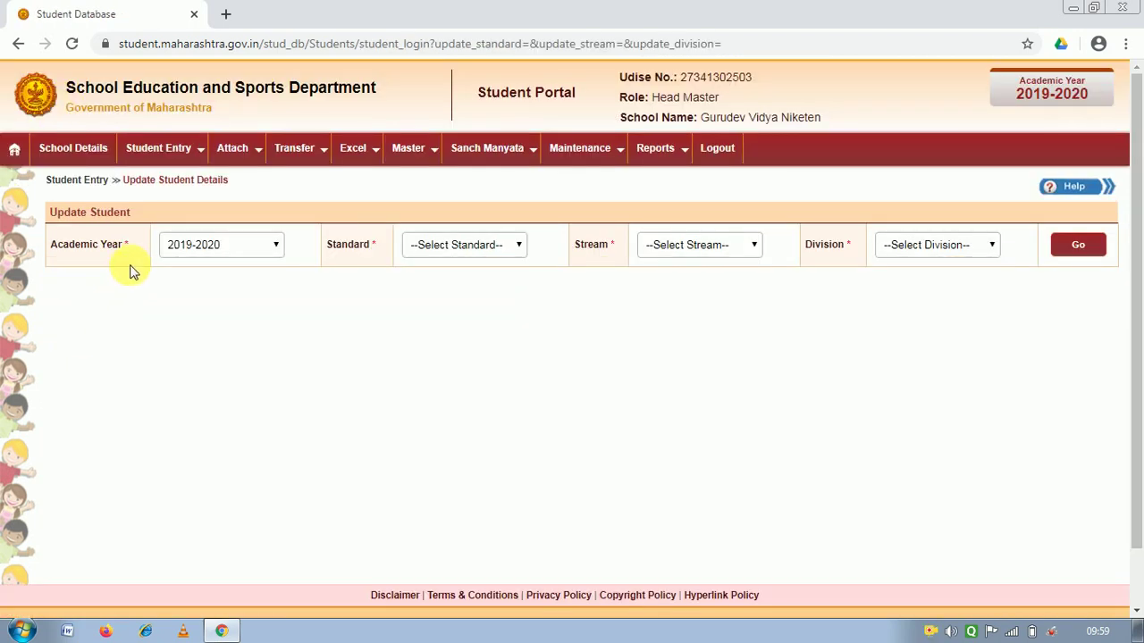
left_click(446, 251)
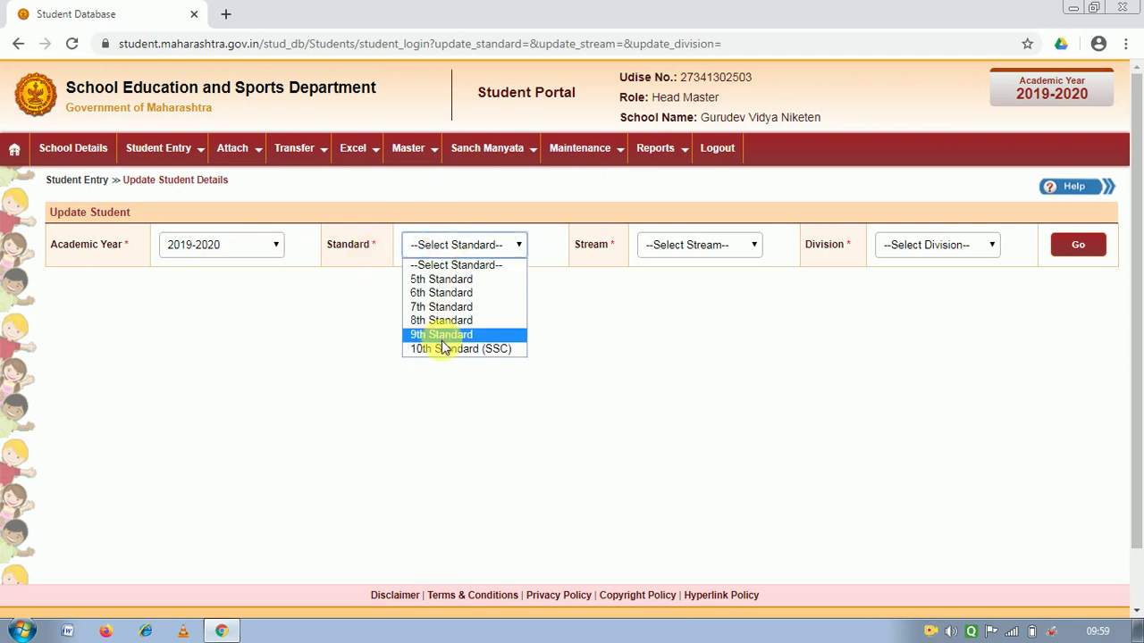
left_click(444, 349)
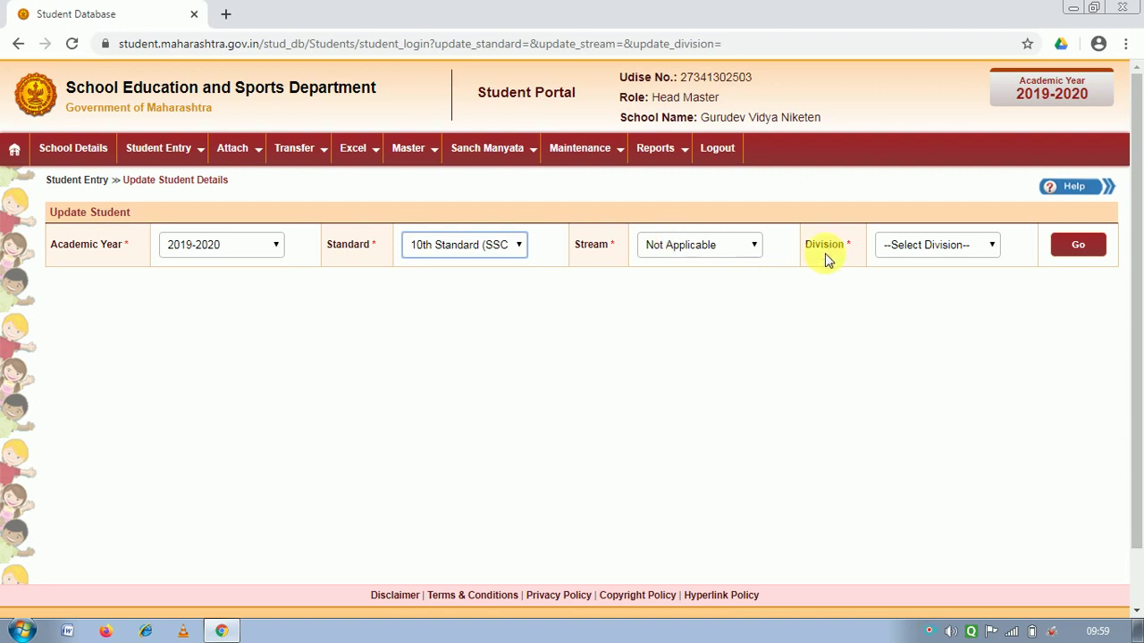
left_click(909, 253)
left_click(908, 282)
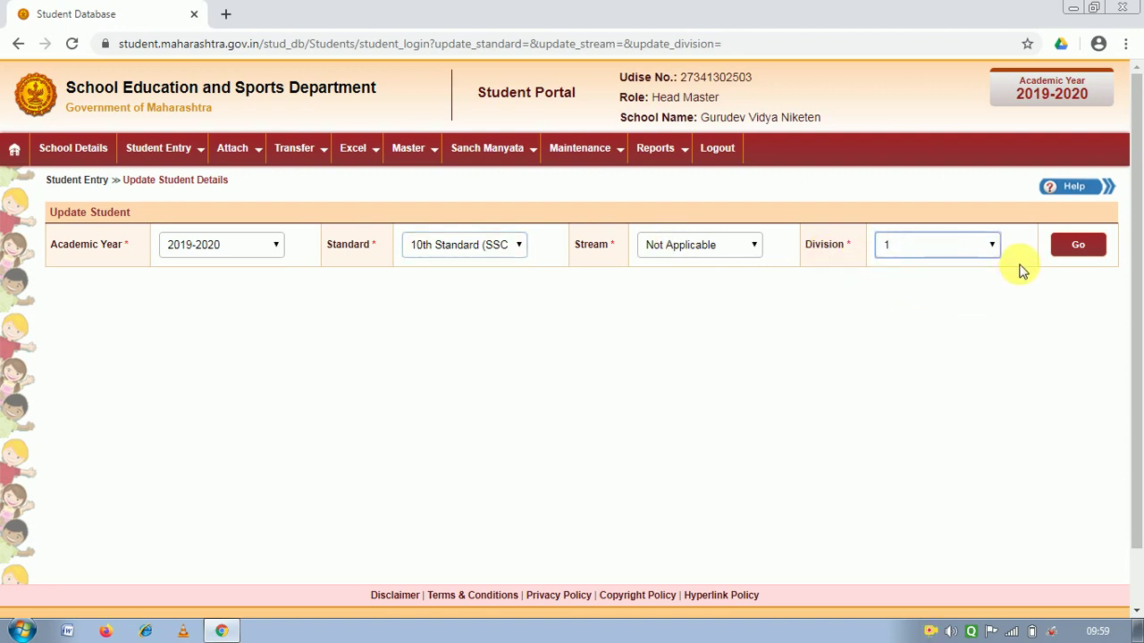
left_click(1075, 247)
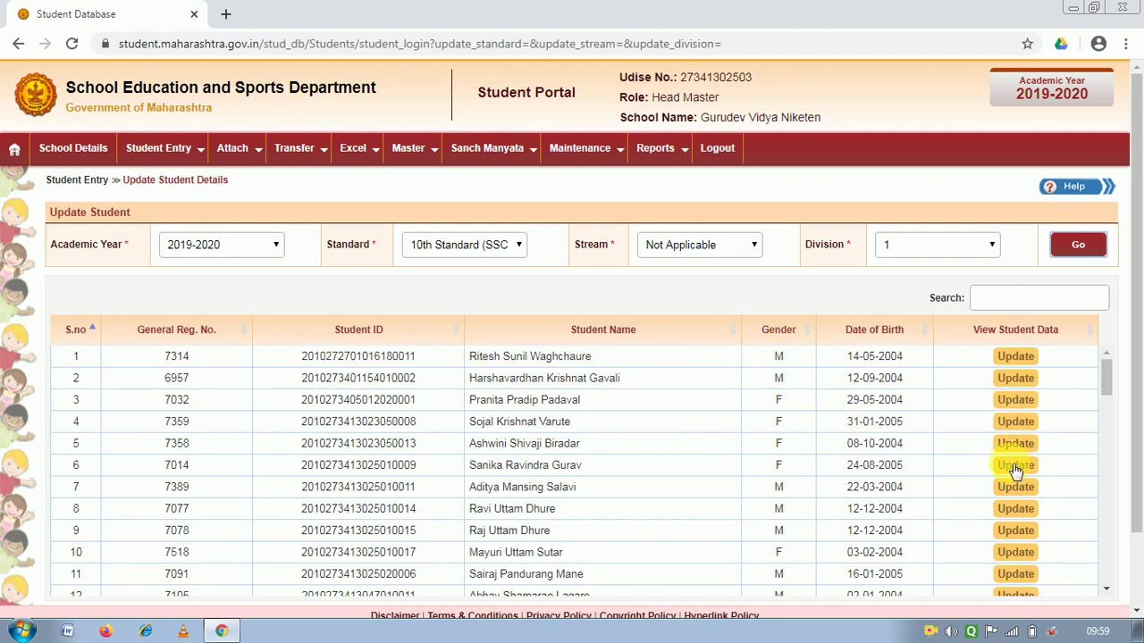
- Open the record of the student at S.no 16 and review the personal and Aadhar card details
scroll(1016, 454, "down", 3)
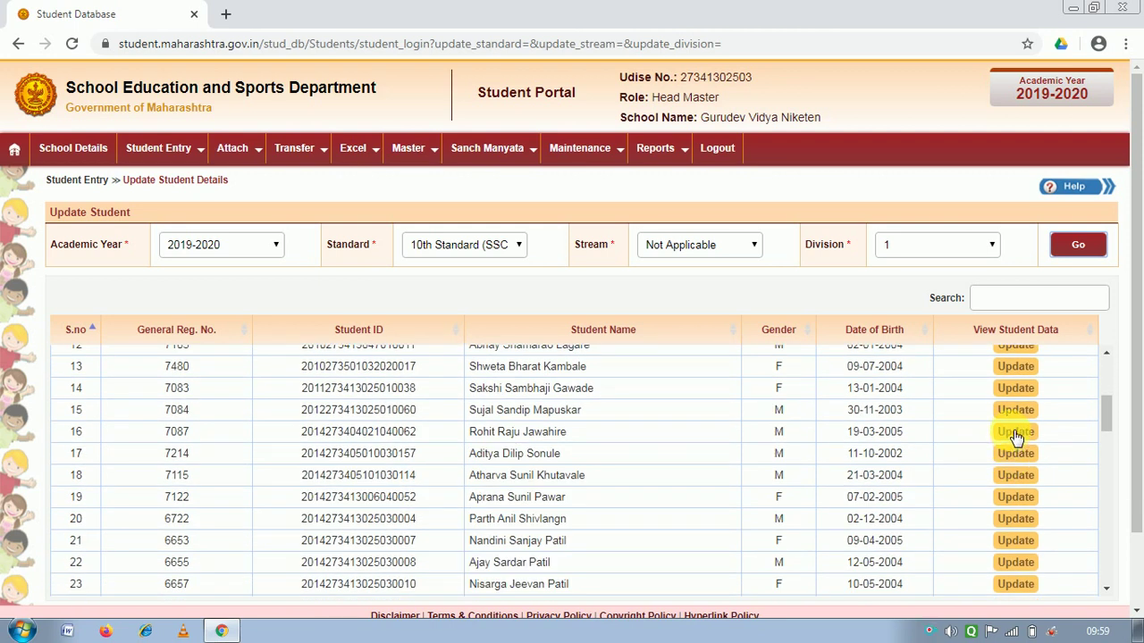
left_click(1013, 433)
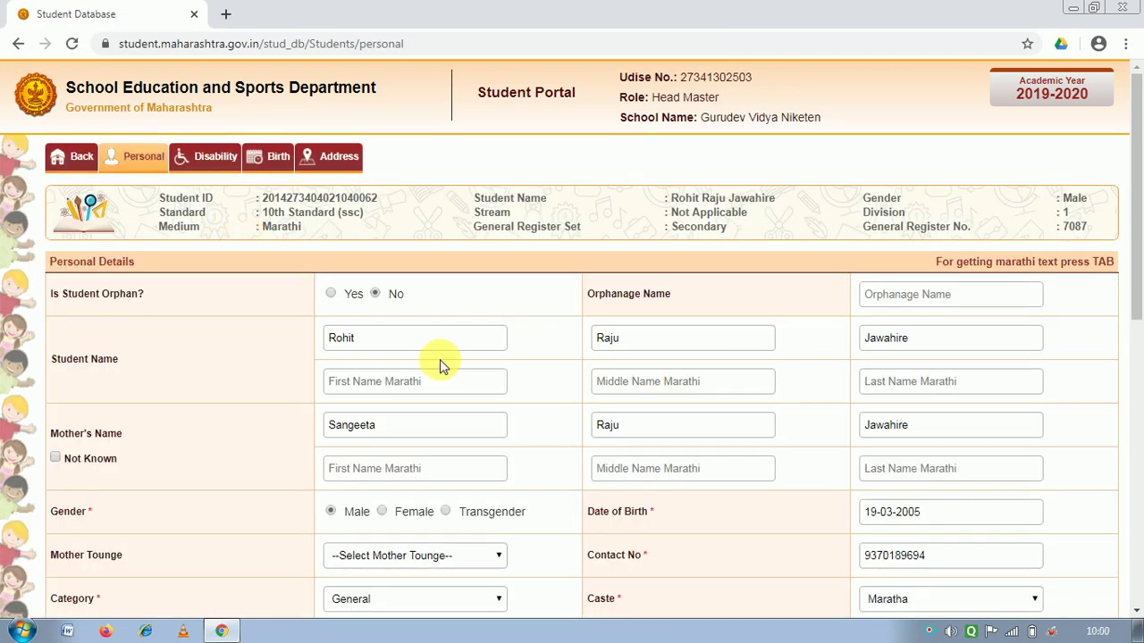
scroll(439, 361, "down", 3)
scroll(416, 345, "up", 2)
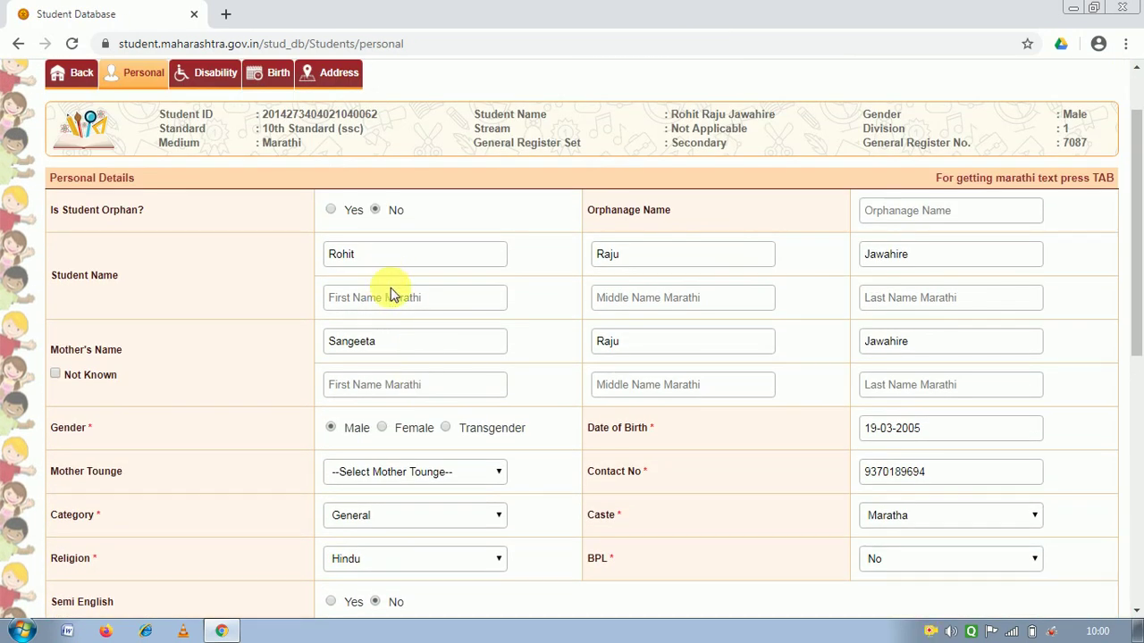
scroll(391, 304, "down", 6)
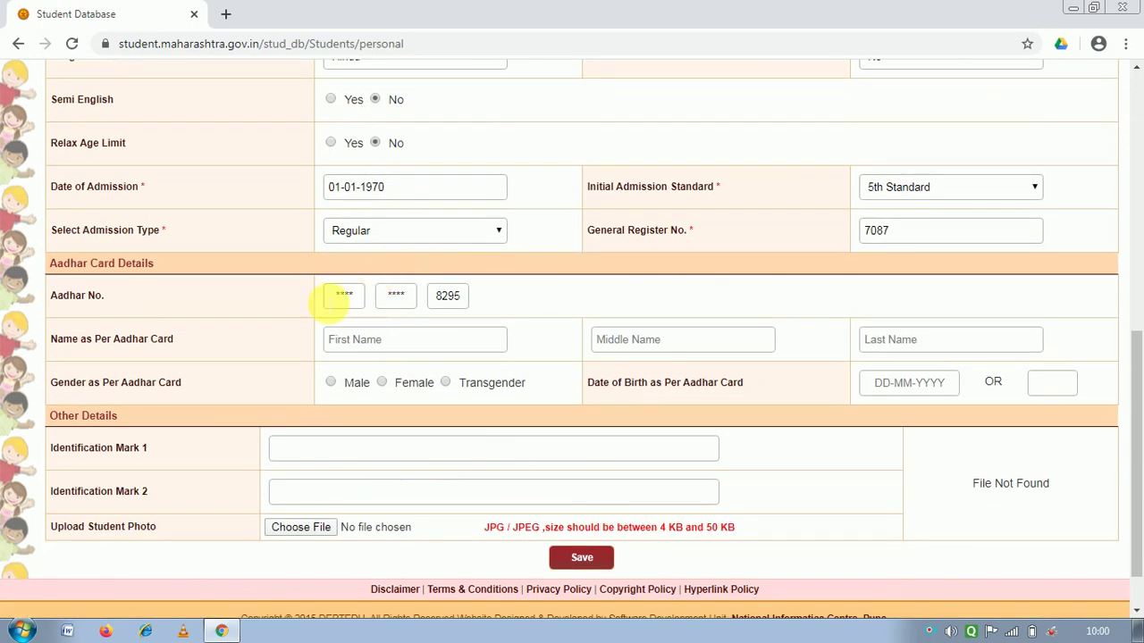
scroll(385, 293, "up", 3)
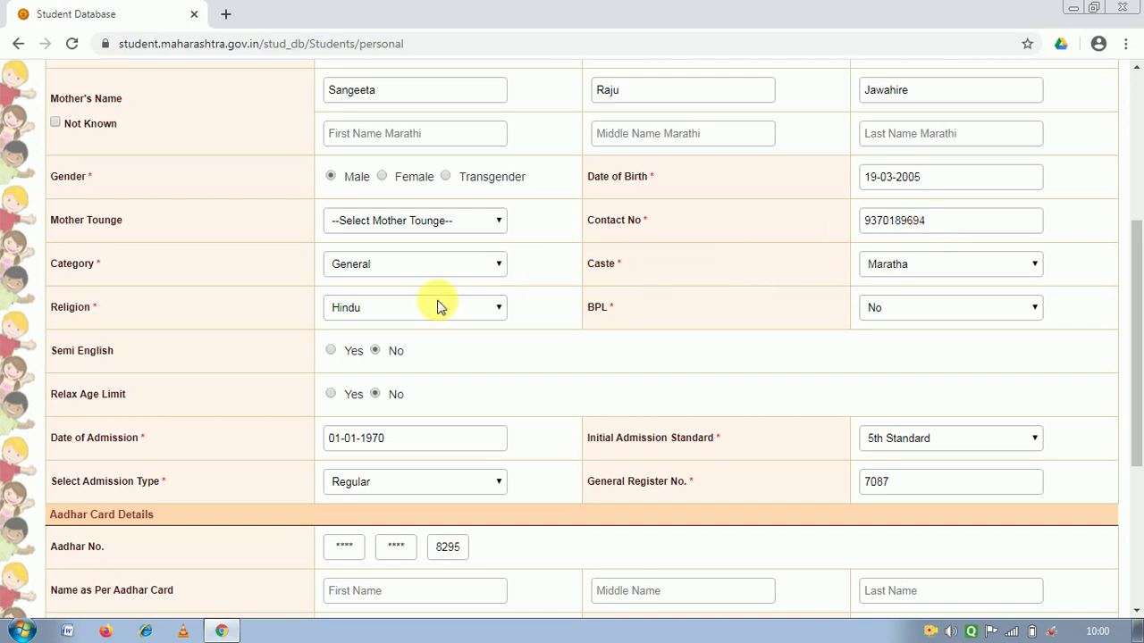
- Try to save this student's record with the Aadhar number left masked, and return to the start of the form
scroll(435, 479, "down", 2)
scroll(411, 454, "down", 2)
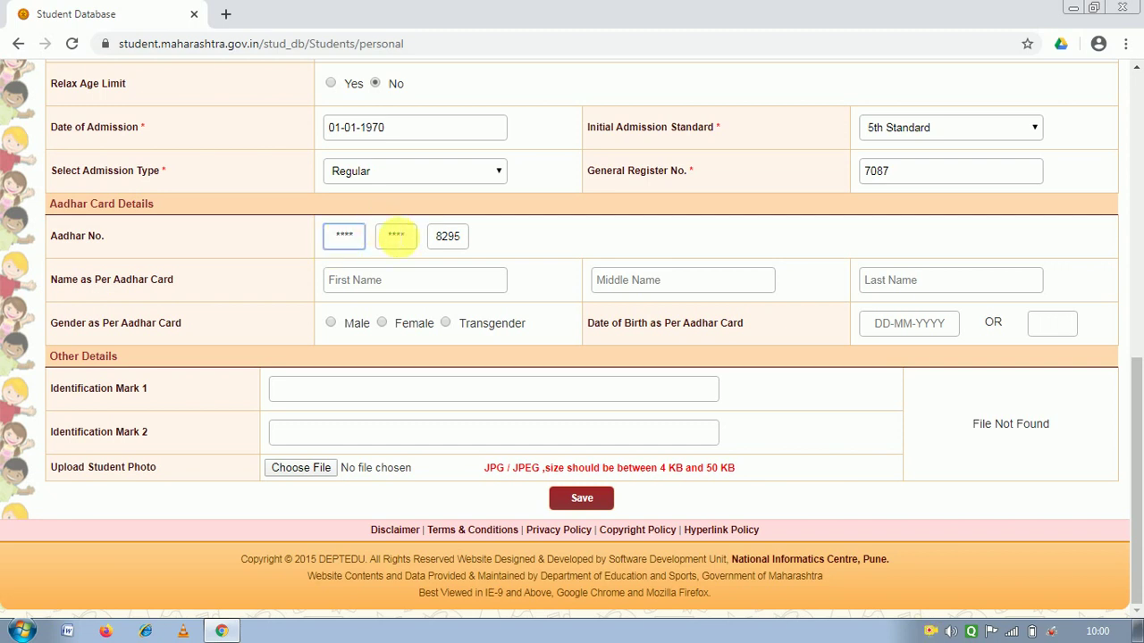
left_click(566, 503)
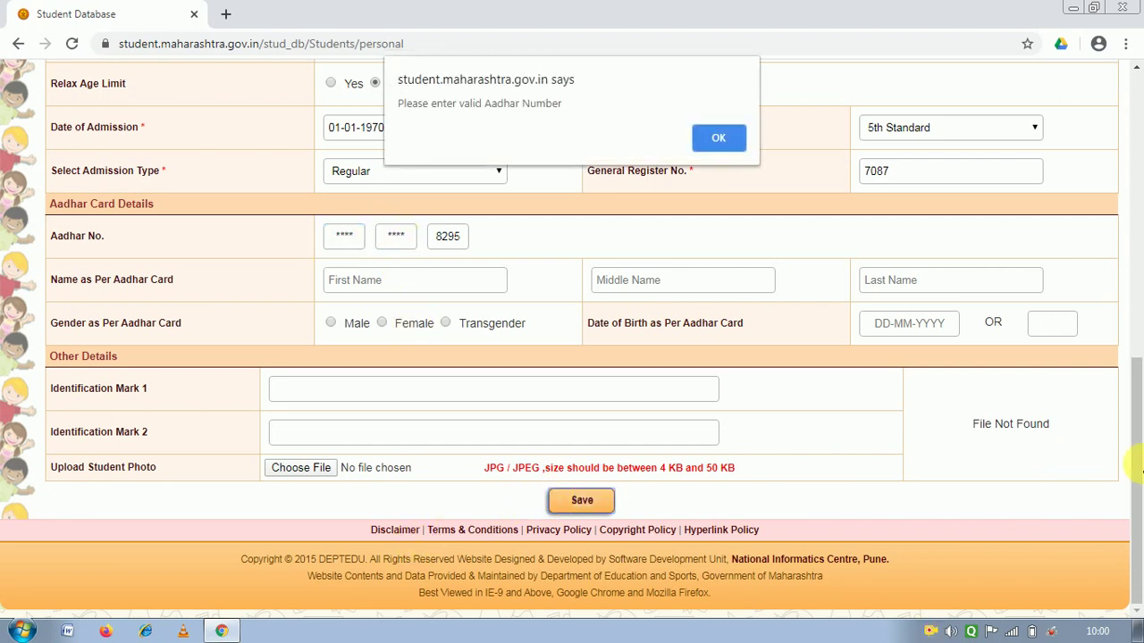
left_click(720, 138)
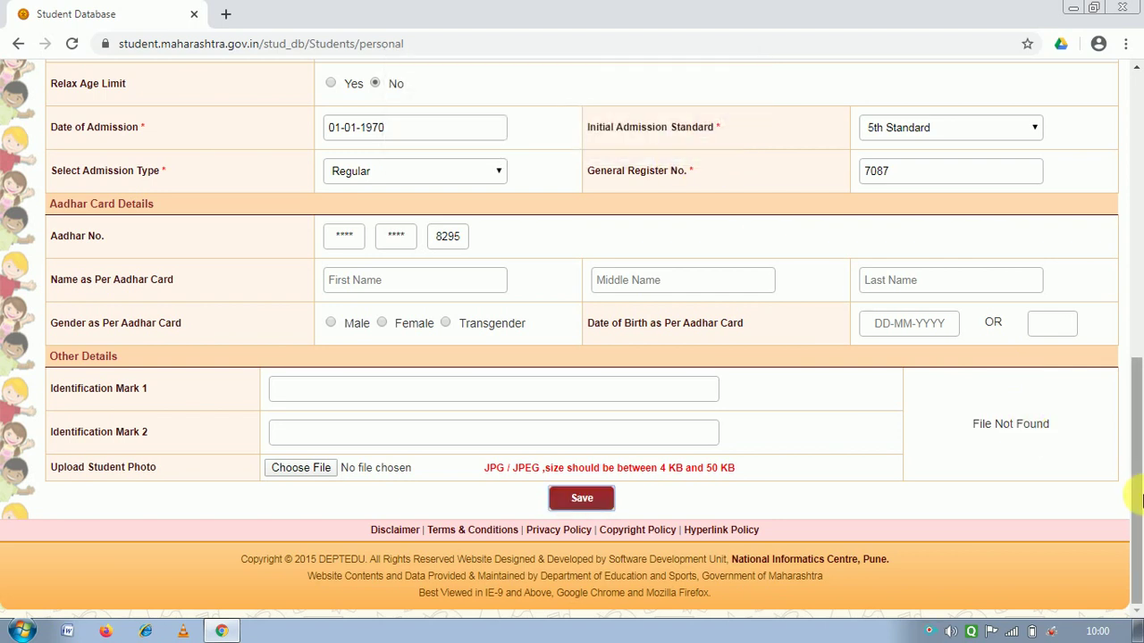
left_click_drag(1135, 489, 1117, 178)
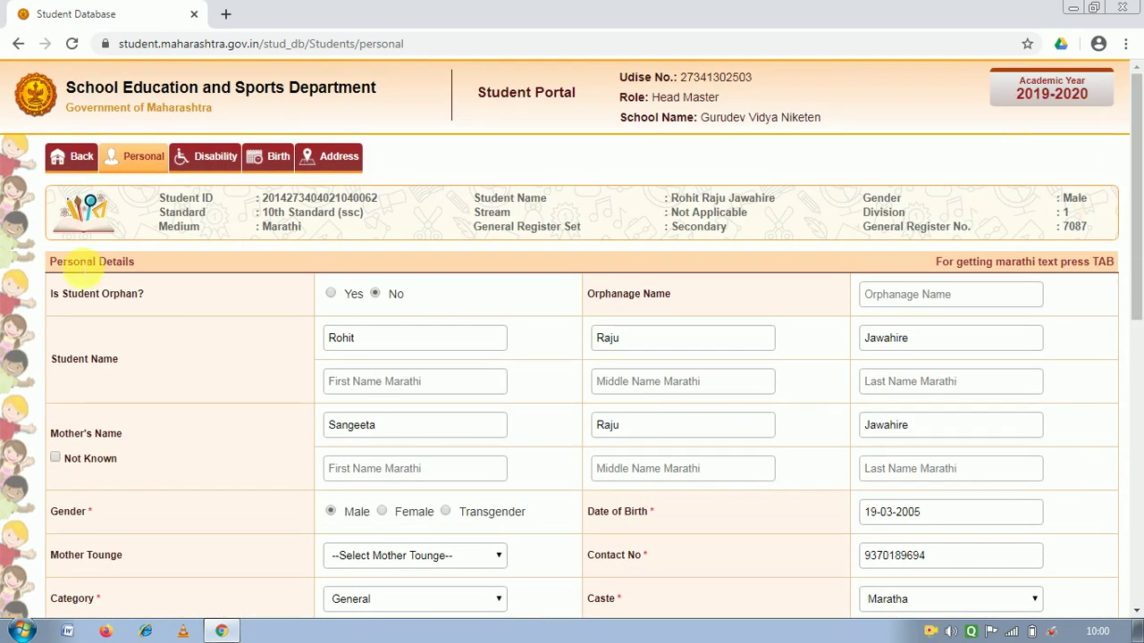